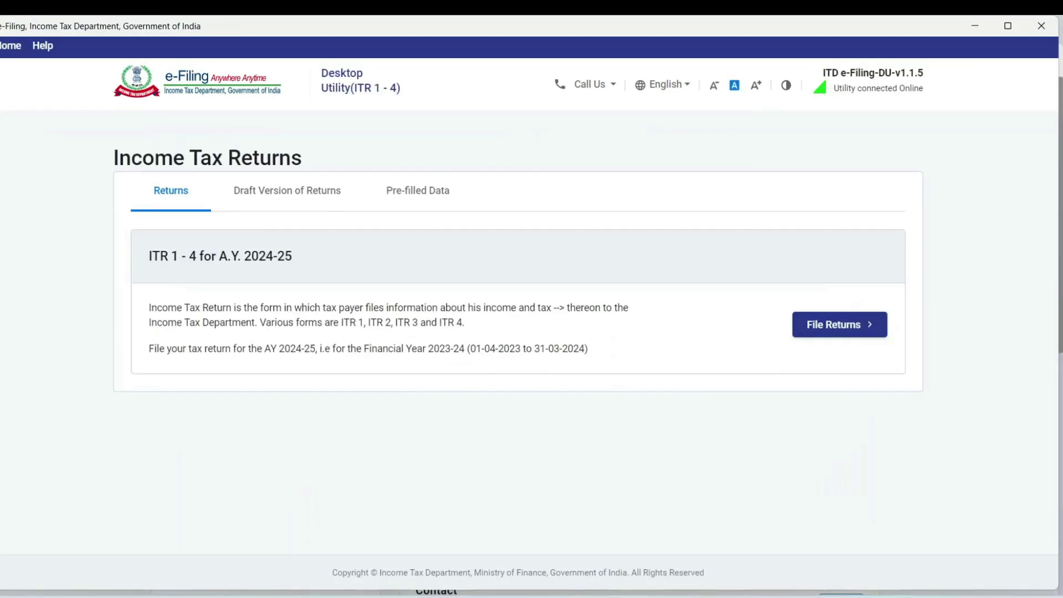
# - Start filing a return for A.Y. 2024-25 using the Import Pre-filled Data option
pyautogui.click(837, 333)
pyautogui.click(134, 333)
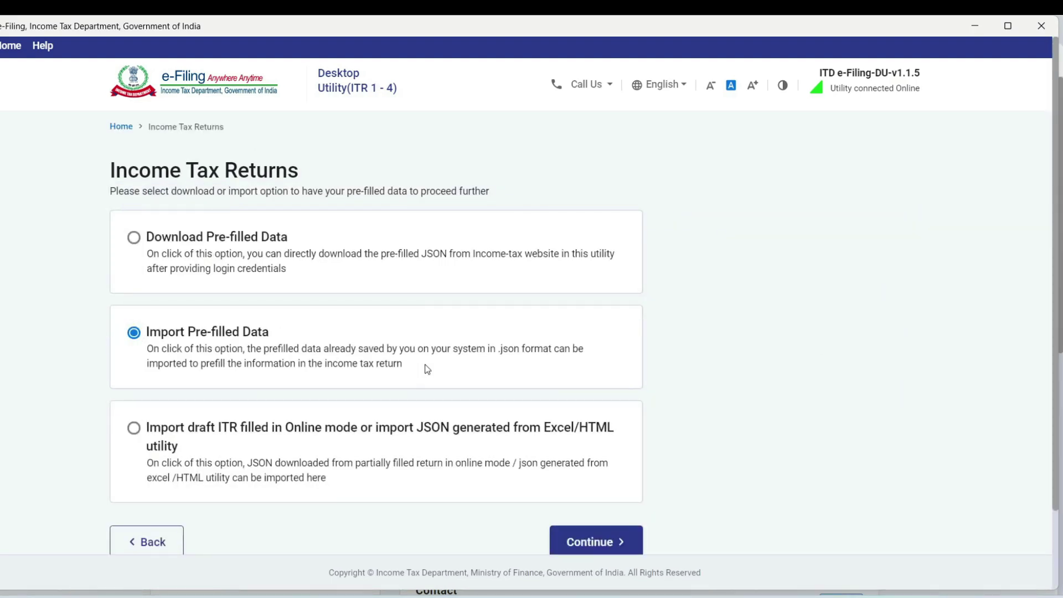
pyautogui.scroll(-2, 554, 421)
pyautogui.click(621, 446)
# - Enter the taxpayer's PAN with assessment year 2024-25 and proceed to the pre-fill file import
pyautogui.click(155, 274)
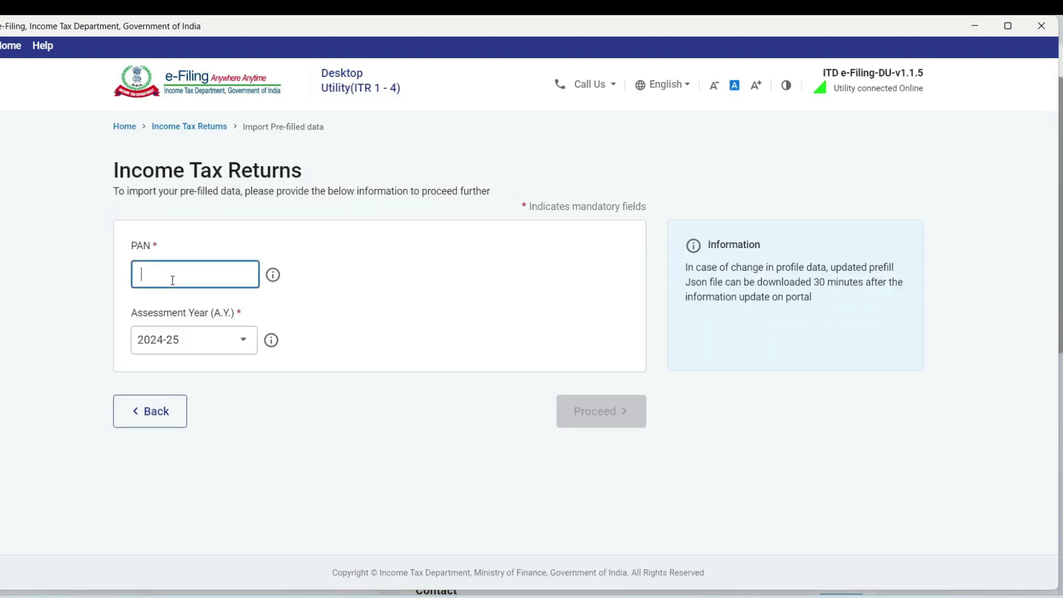
pyautogui.hotkey('ctrl', 'v')
pyautogui.click(596, 420)
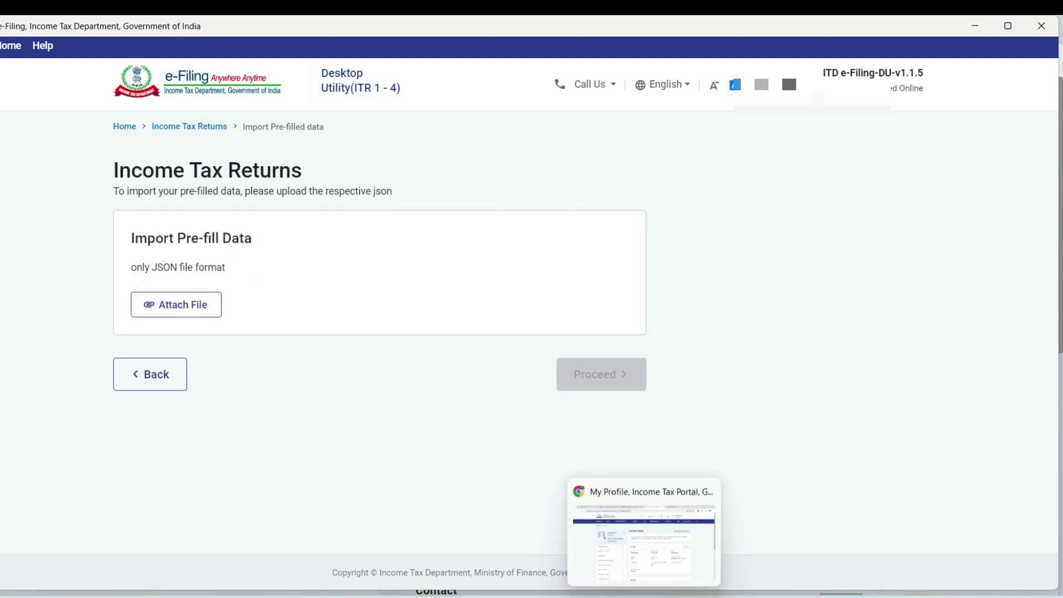
# - Switch to the Income Tax portal in Chrome and open the Download Pre-Filled Data page for income tax returns
pyautogui.click(637, 523)
pyautogui.click(595, 139)
pyautogui.click(254, 150)
pyautogui.click(255, 146)
pyautogui.moveTo(273, 171)
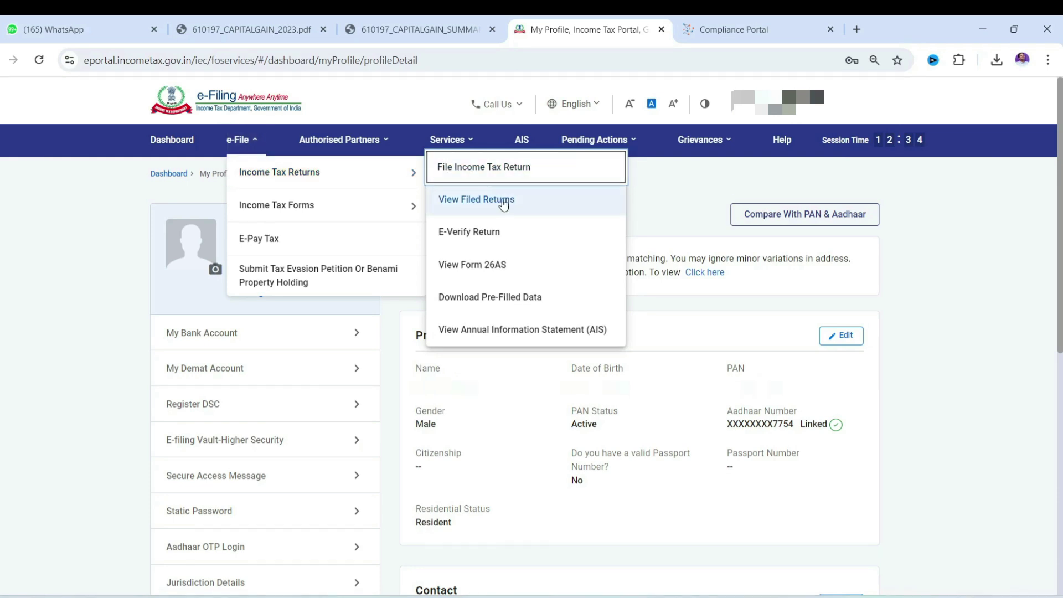
pyautogui.click(499, 300)
# - Download the pre-filled data for assessment year 2024-25 (Current A.Y.)
pyautogui.click(292, 297)
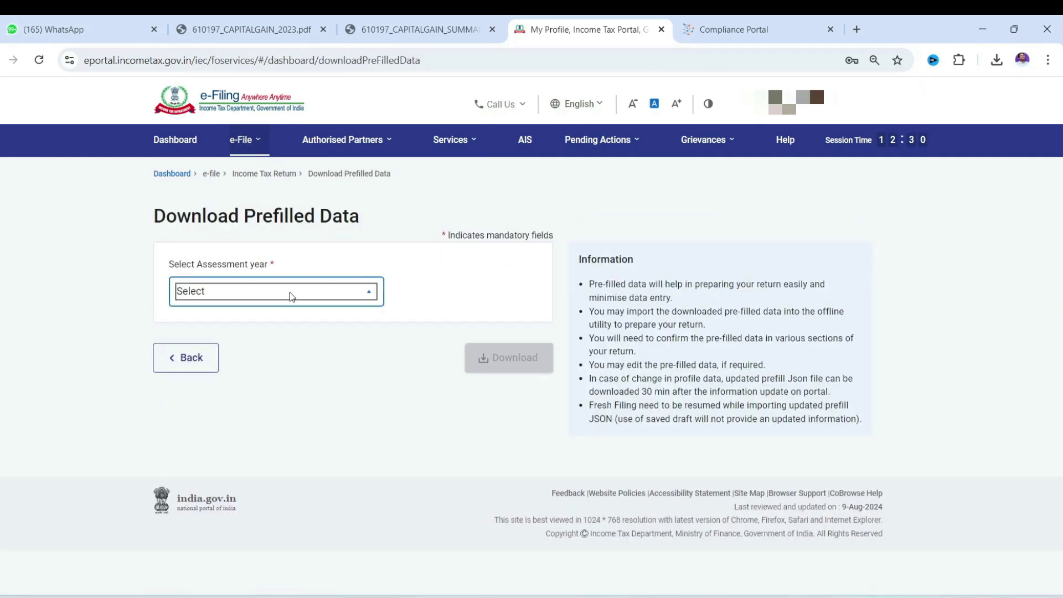
pyautogui.click(239, 361)
pyautogui.click(527, 359)
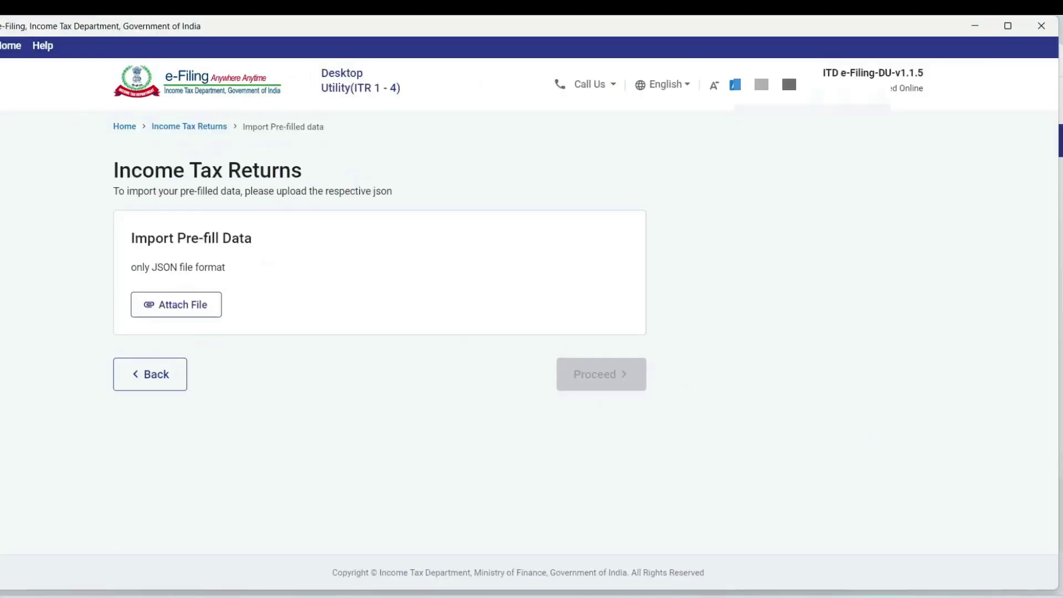
# - Attach the newly downloaded prefill JSON from the Downloads folder in the desktop utility and proceed with the import
pyautogui.click(184, 306)
pyautogui.click(42, 197)
pyautogui.click(144, 182)
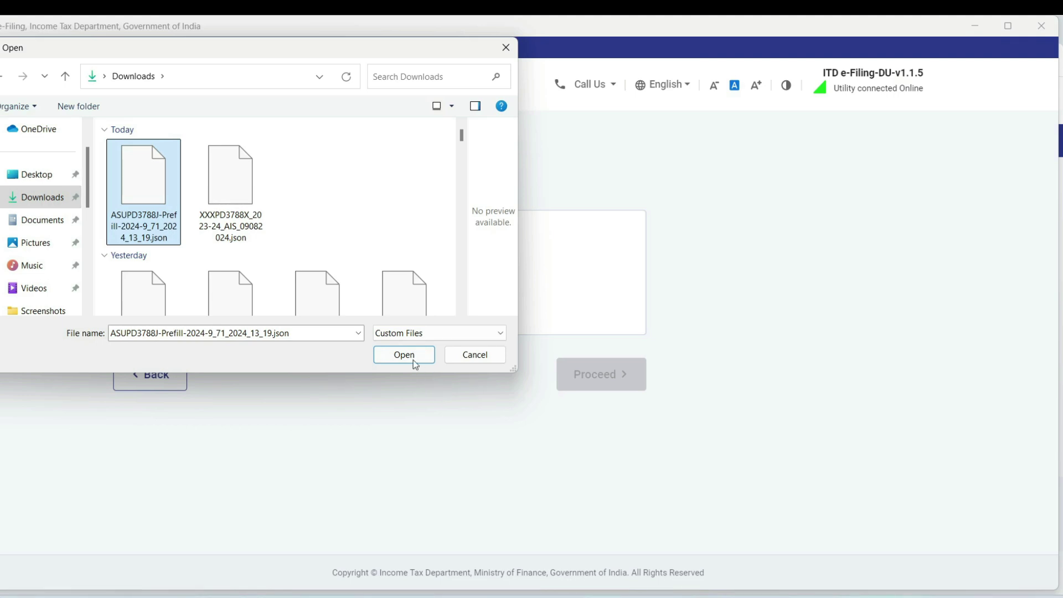
pyautogui.click(413, 360)
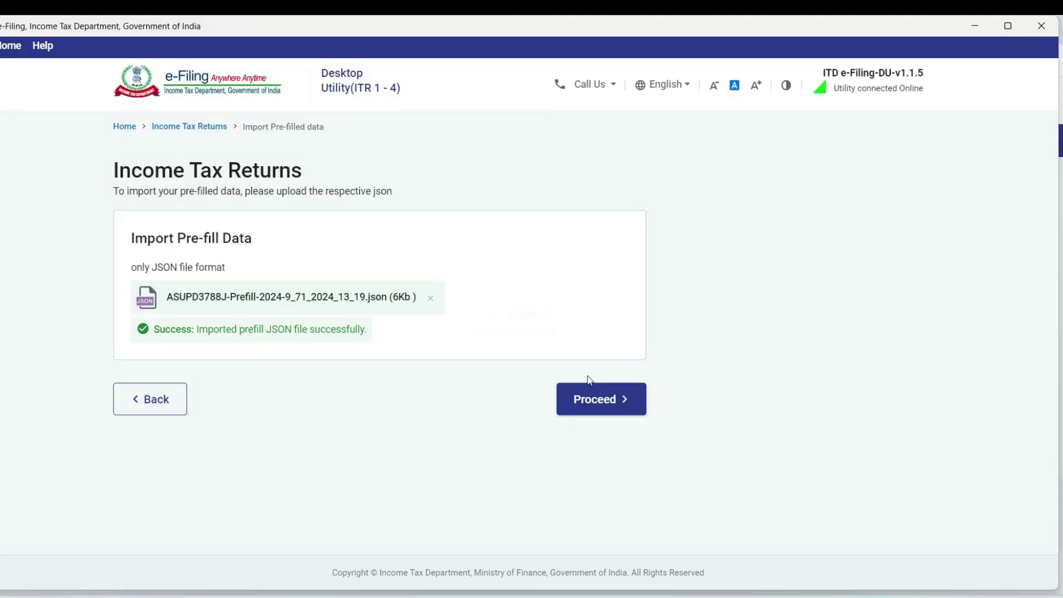
pyautogui.click(570, 403)
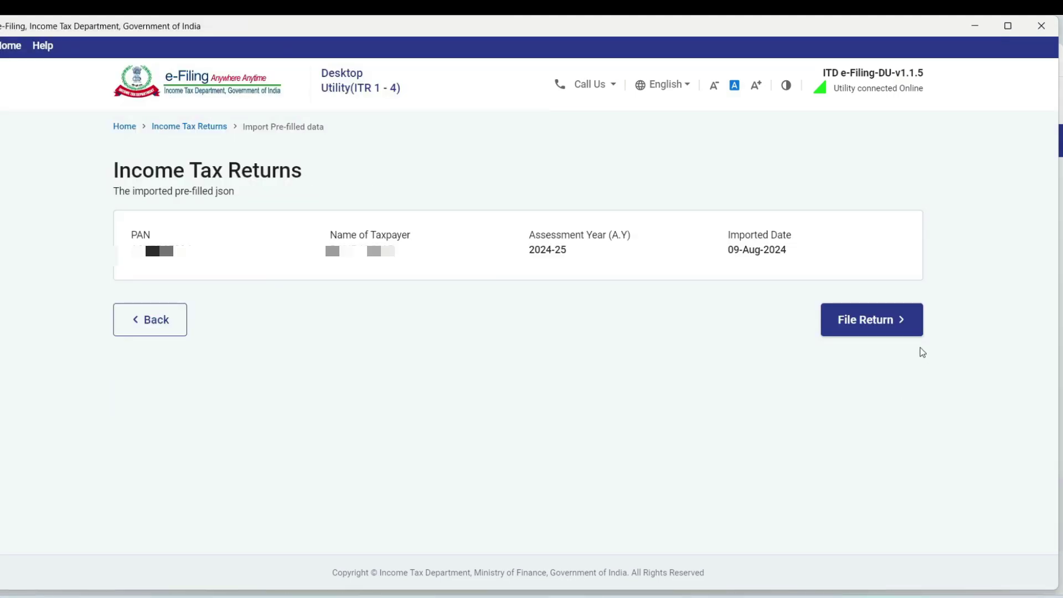
# - File the return with Individual status and proceed with form ITR - 2
pyautogui.click(883, 323)
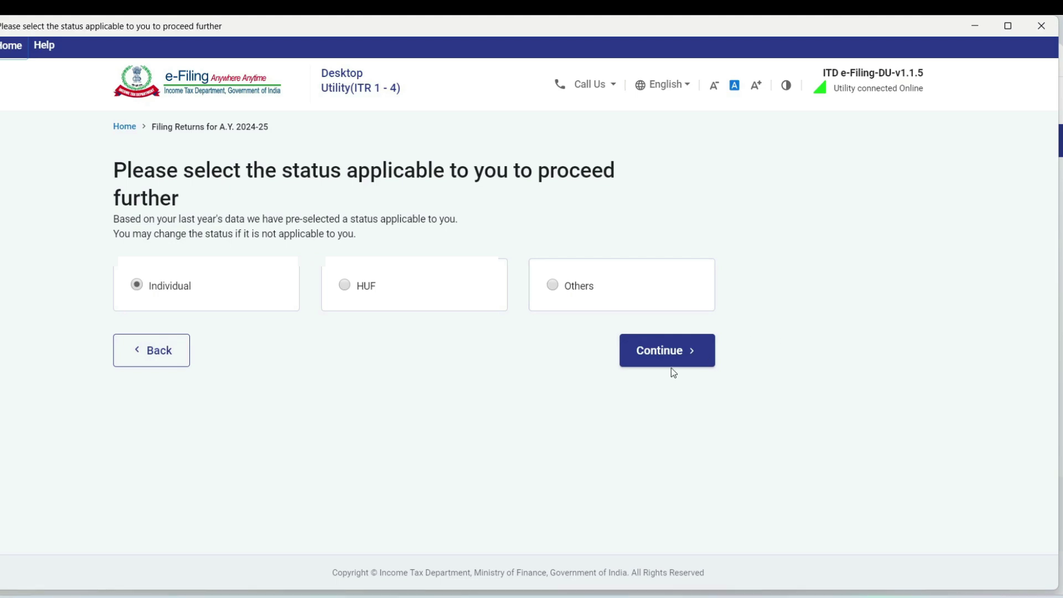
pyautogui.click(672, 370)
pyautogui.click(585, 309)
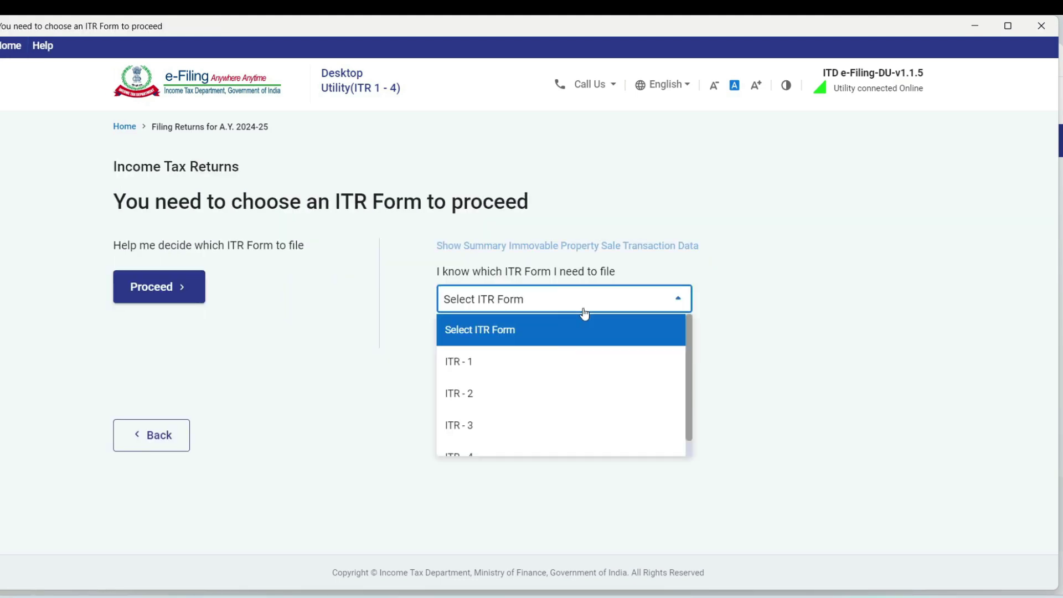
pyautogui.click(519, 404)
pyautogui.click(490, 409)
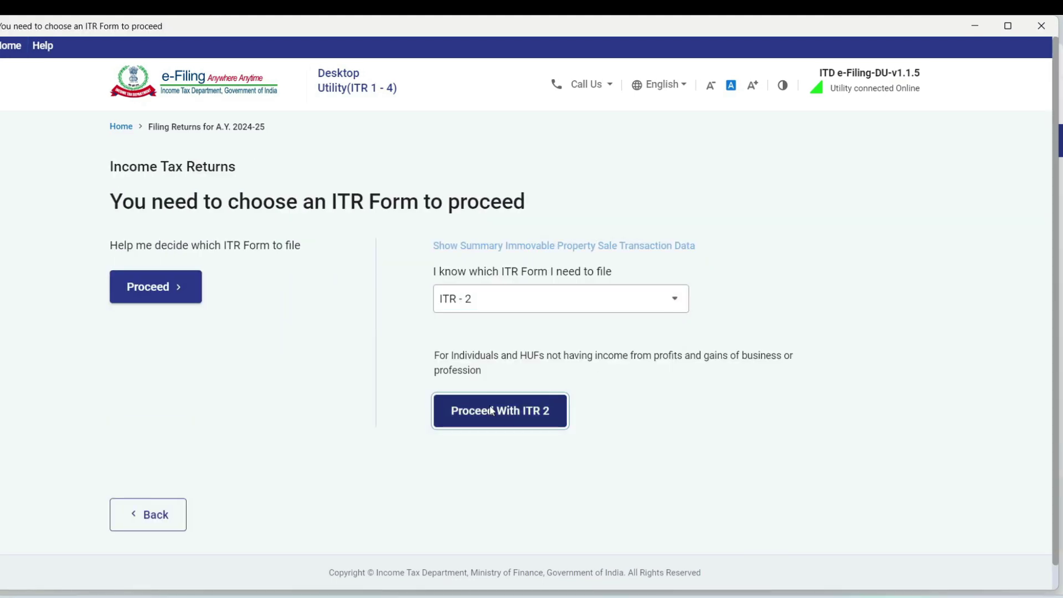
# - Review the income categories in the Taxpayer Information Summary on the Compliance Portal in Chrome, then return to the utility
pyautogui.hotkey('alt', 'Tab')
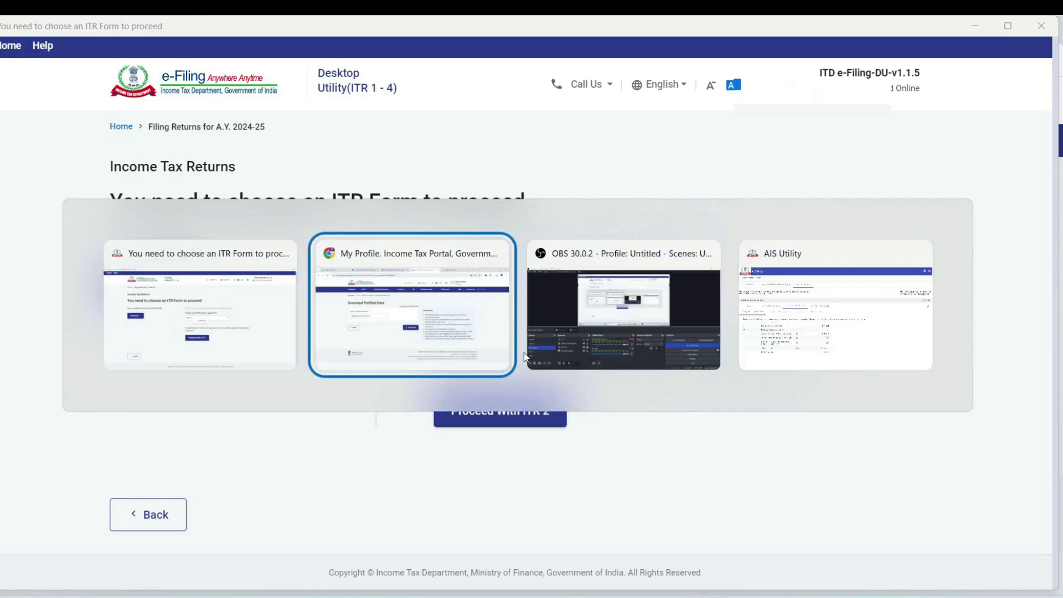
pyautogui.click(720, 29)
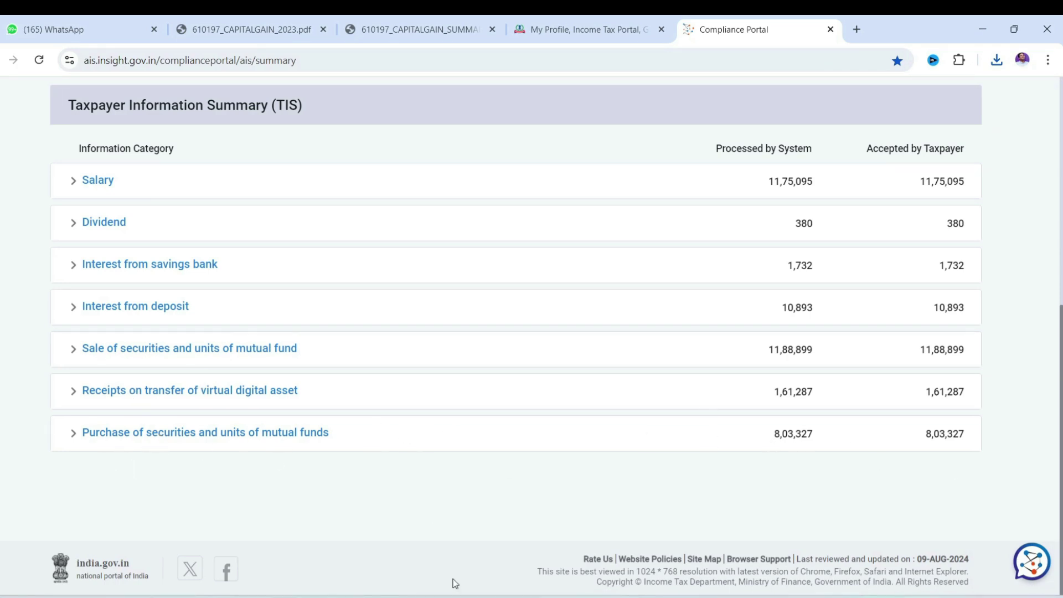
pyautogui.hotkey('alt', 'Tab')
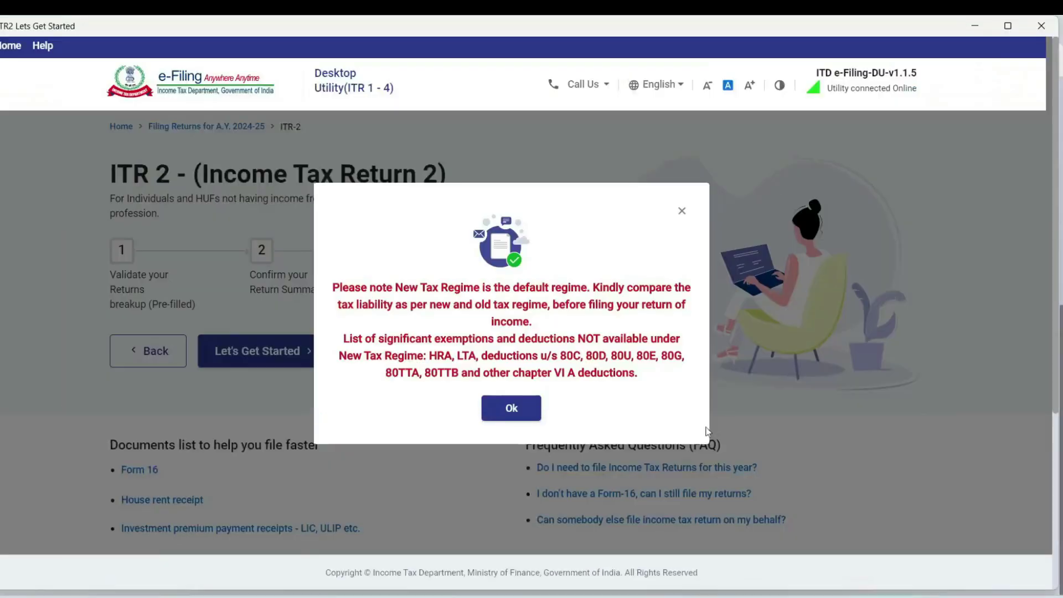
# - Acknowledge the New Tax Regime note, start ITR 2 and give Others as the reason for filing
pyautogui.click(513, 407)
pyautogui.click(240, 348)
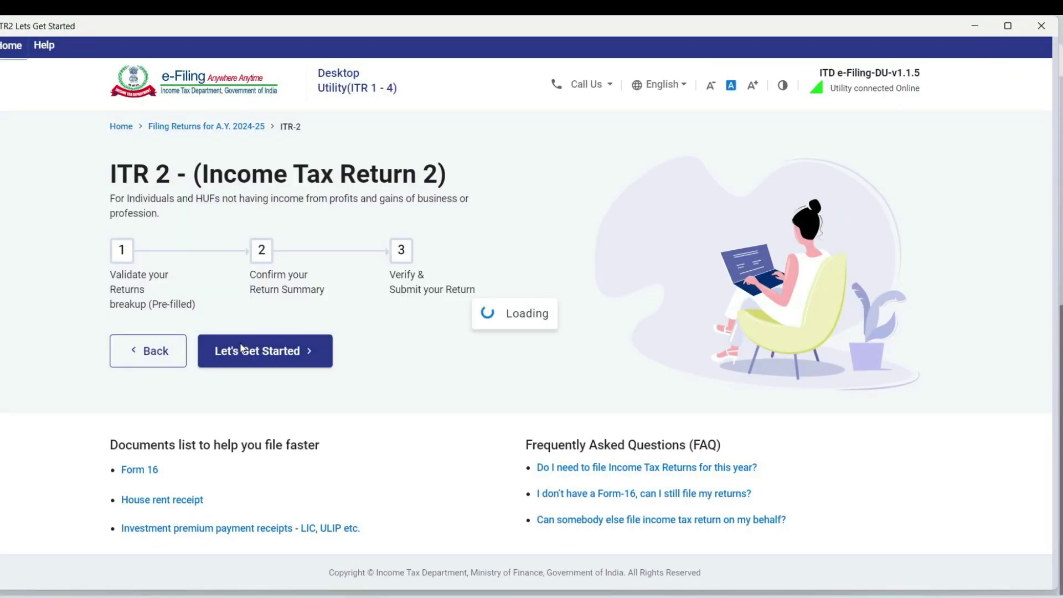
pyautogui.click(129, 512)
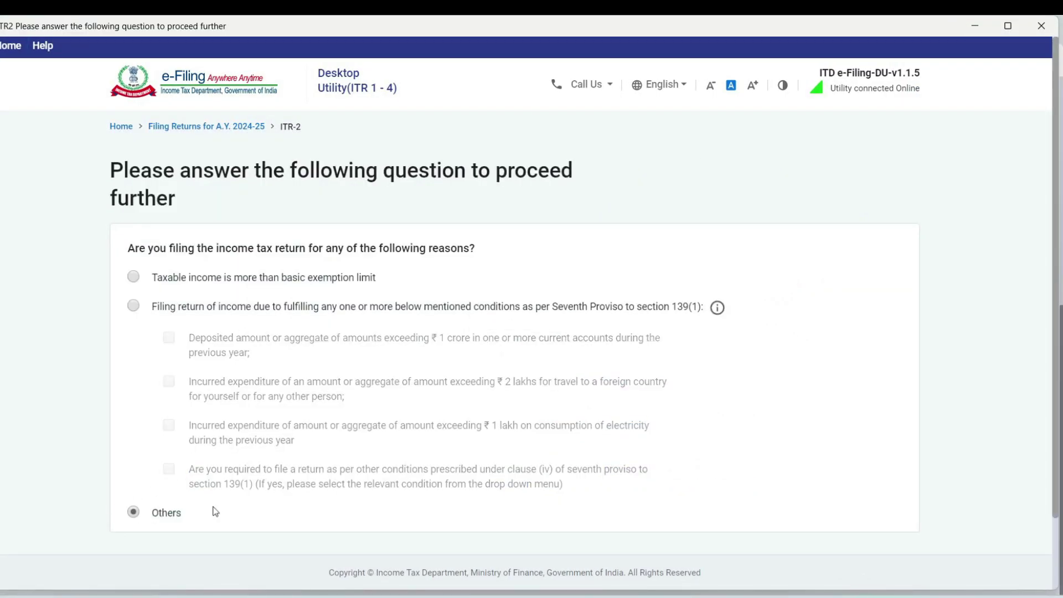
pyautogui.scroll(-2, 807, 499)
pyautogui.click(893, 492)
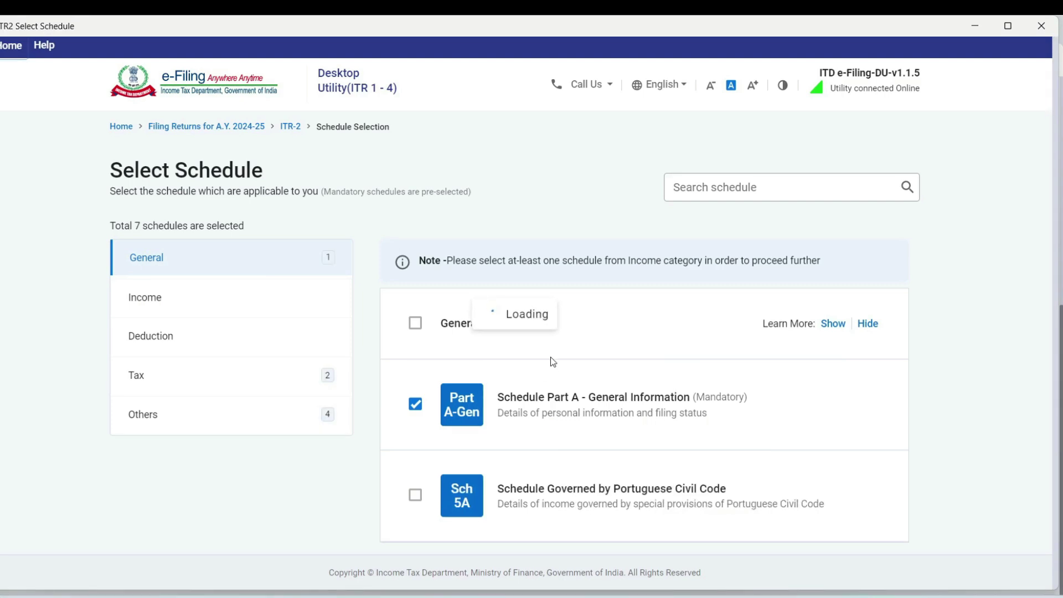
# - Add Schedule Capital Gains and Schedule VDA from the Income category and continue with the schedule selection
pyautogui.scroll(-2, 673, 414)
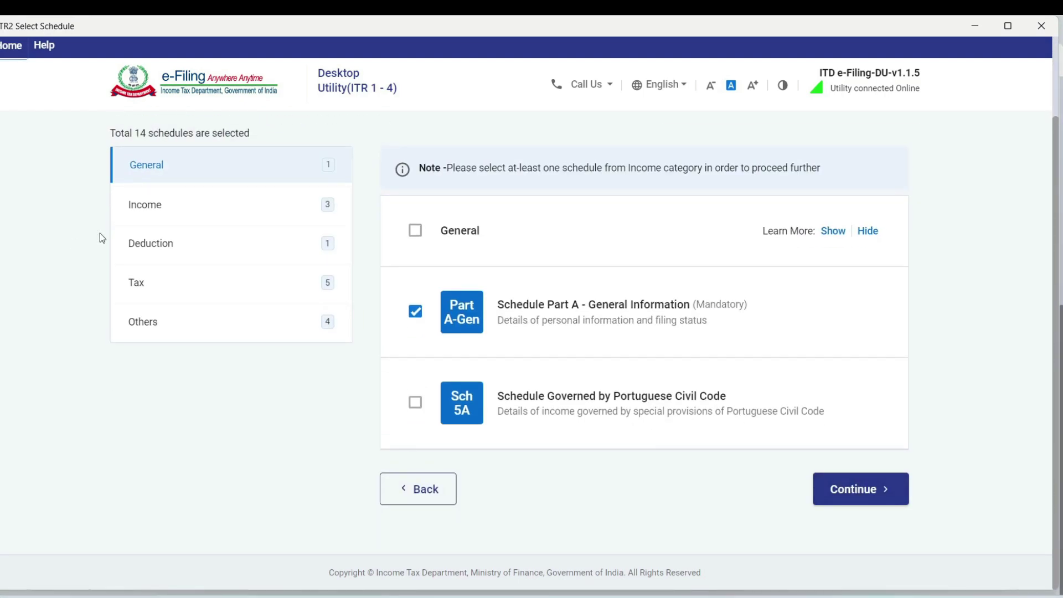
pyautogui.click(145, 206)
pyautogui.scroll(-2, 472, 327)
pyautogui.scroll(-2, 472, 327)
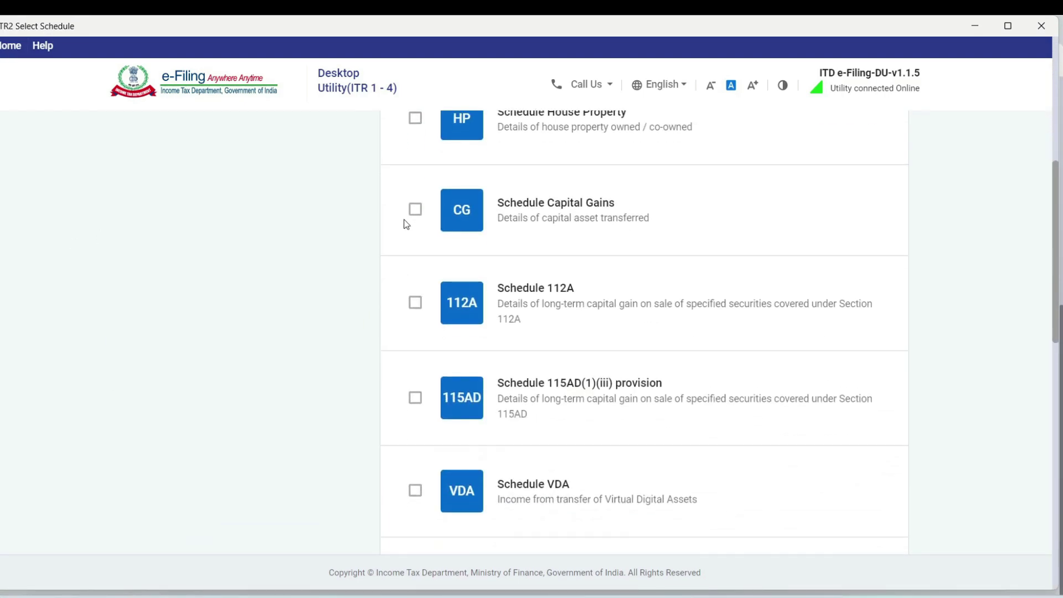
pyautogui.scroll(-4, 416, 216)
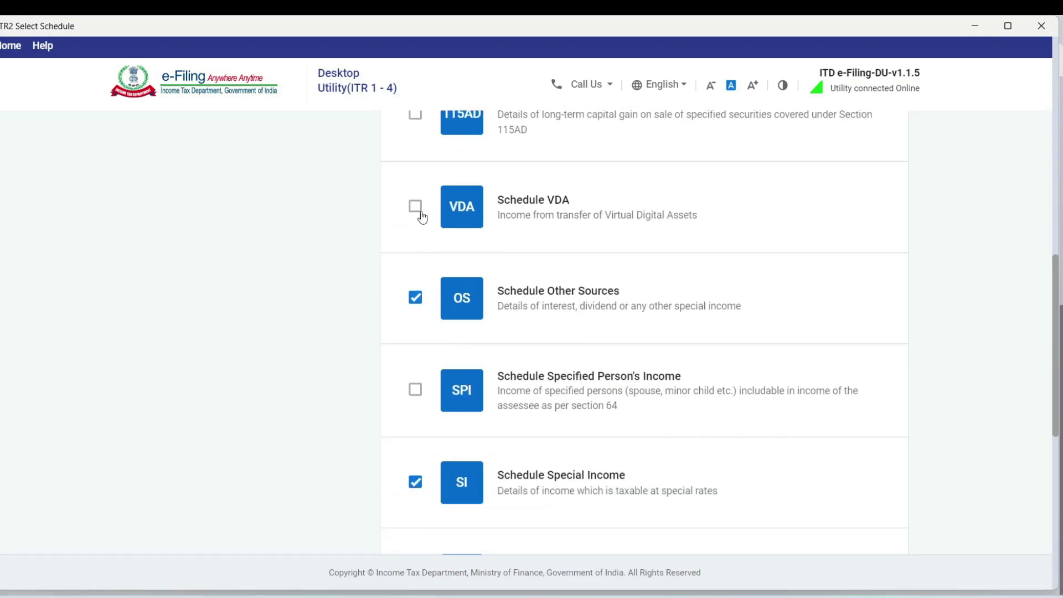
pyautogui.scroll(-1, 535, 339)
pyautogui.moveTo(498, 218); pyautogui.dragTo(593, 218)
pyautogui.scroll(-3, 558, 322)
pyautogui.scroll(-3, 570, 338)
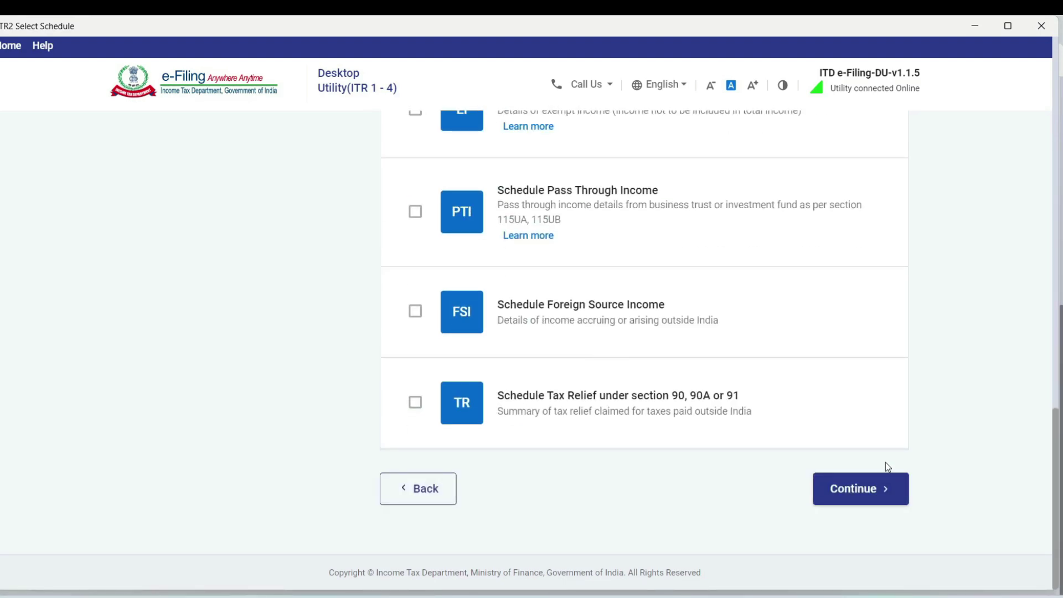
pyautogui.click(850, 490)
# - Complete the schedule quiz and acknowledge the pre-fill notice to reach the Schedules Summary
pyautogui.click(673, 388)
pyautogui.click(293, 309)
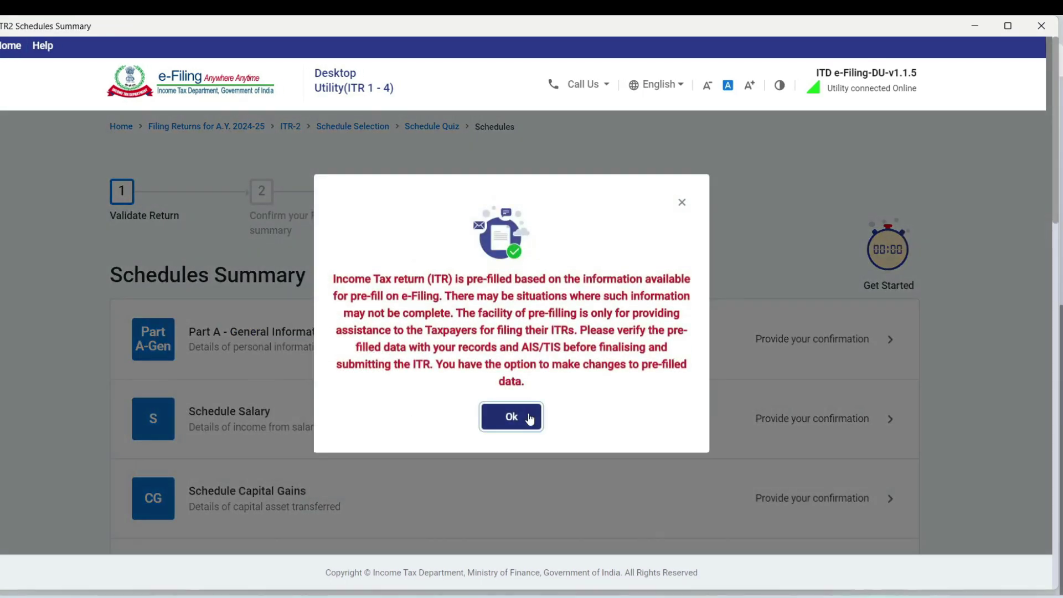
pyautogui.click(531, 419)
# - Open Part A - General Information and expand the Contact section to check the personal details
pyautogui.scroll(-3, 510, 320)
pyautogui.scroll(-1, 505, 309)
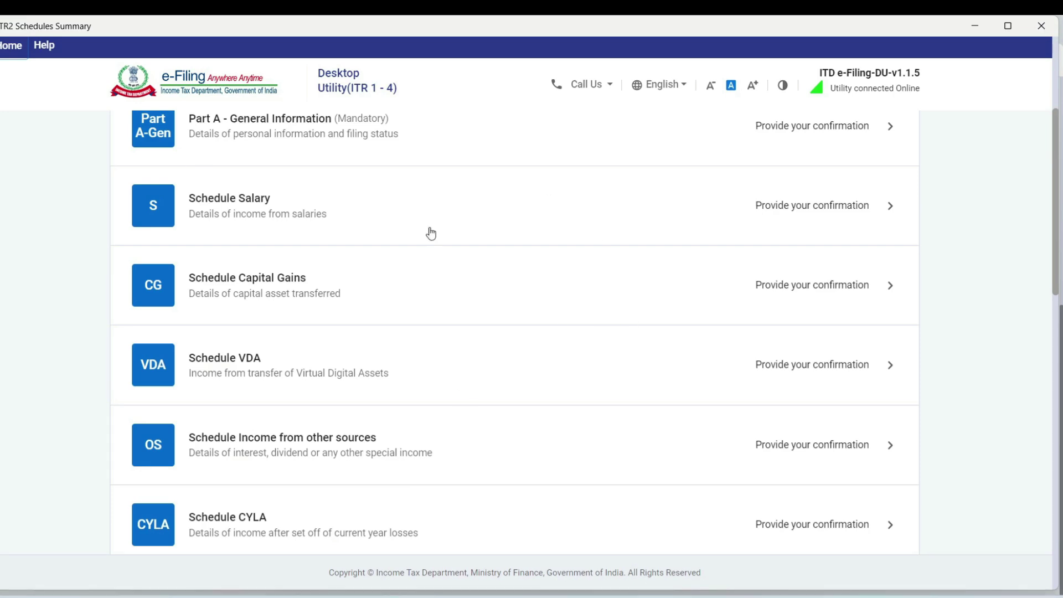
pyautogui.click(485, 129)
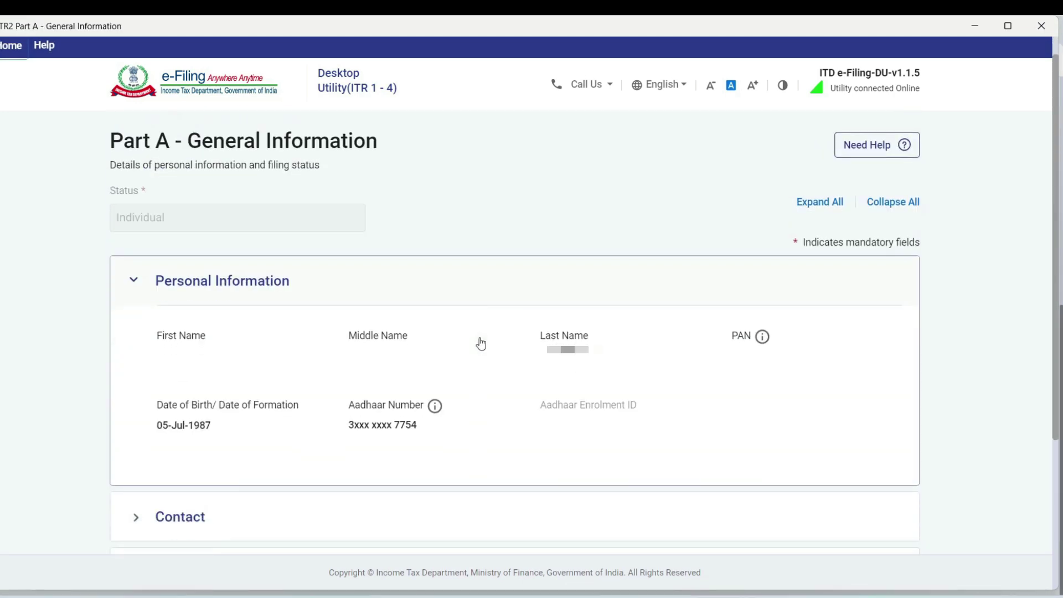
pyautogui.scroll(-4, 481, 344)
pyautogui.click(387, 316)
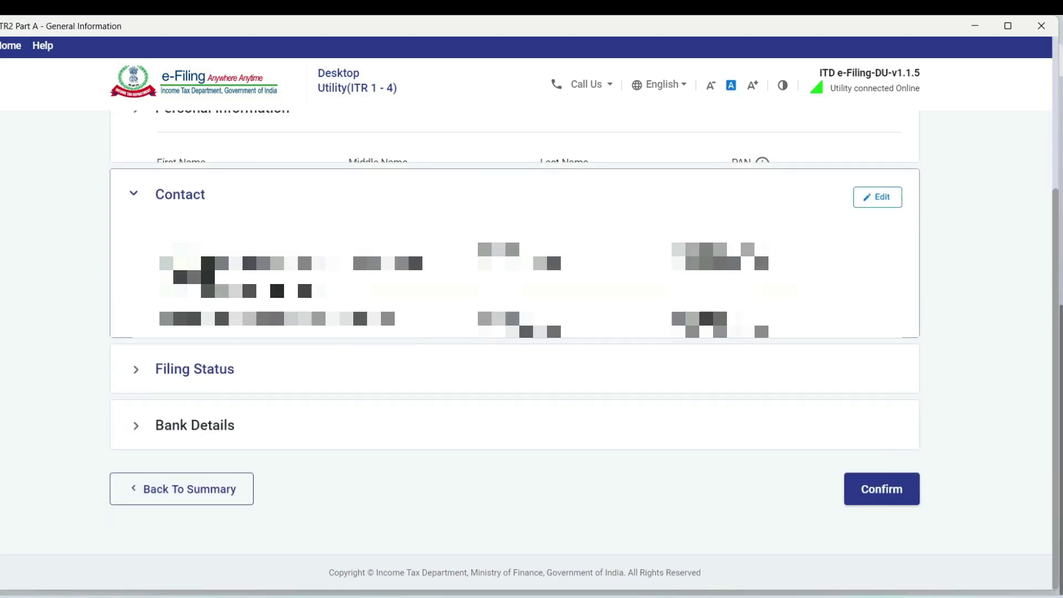
# - Set the Filing Status to filed in response to notice u/s 139(9)
pyautogui.click(282, 372)
pyautogui.scroll(-2, 287, 322)
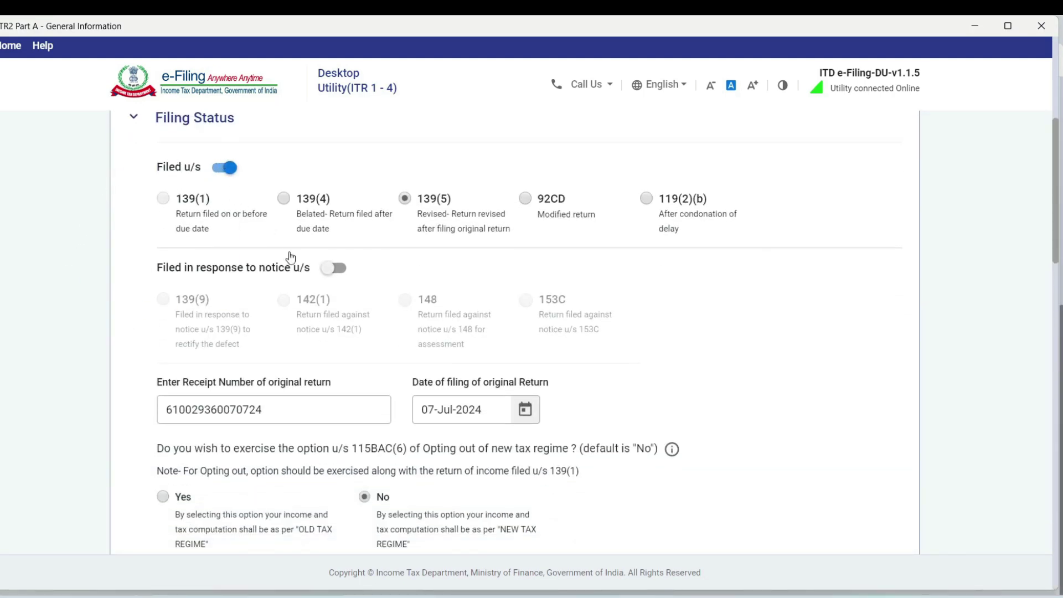
pyautogui.click(332, 269)
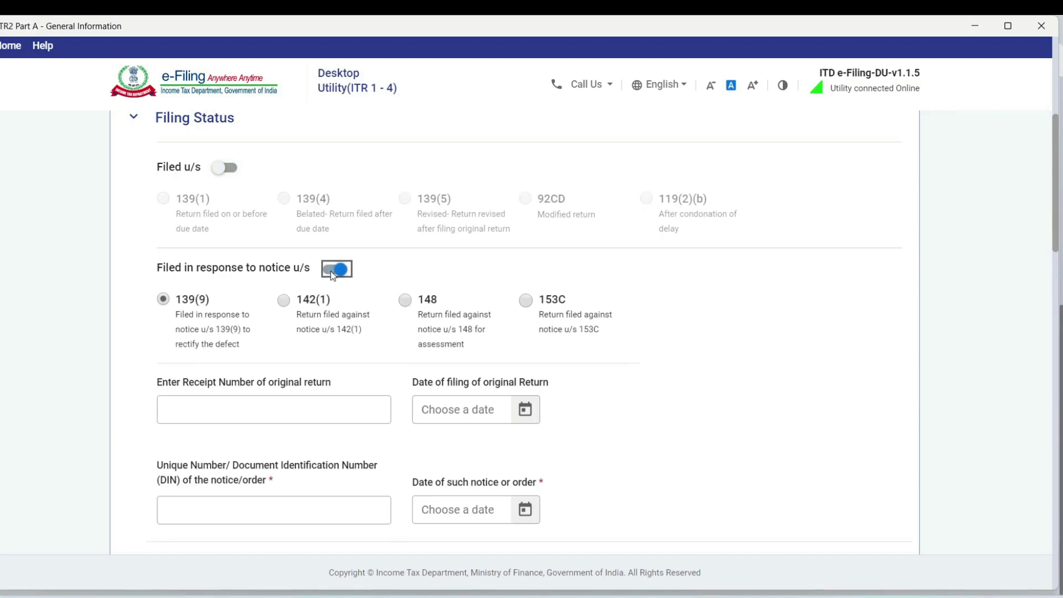
# - Switch to the Income Tax portal in Chrome and open the notice of the first Defective notice u/s 139(9) proceeding under E-Proceedings
pyautogui.hotkey('alt', 'Tab')
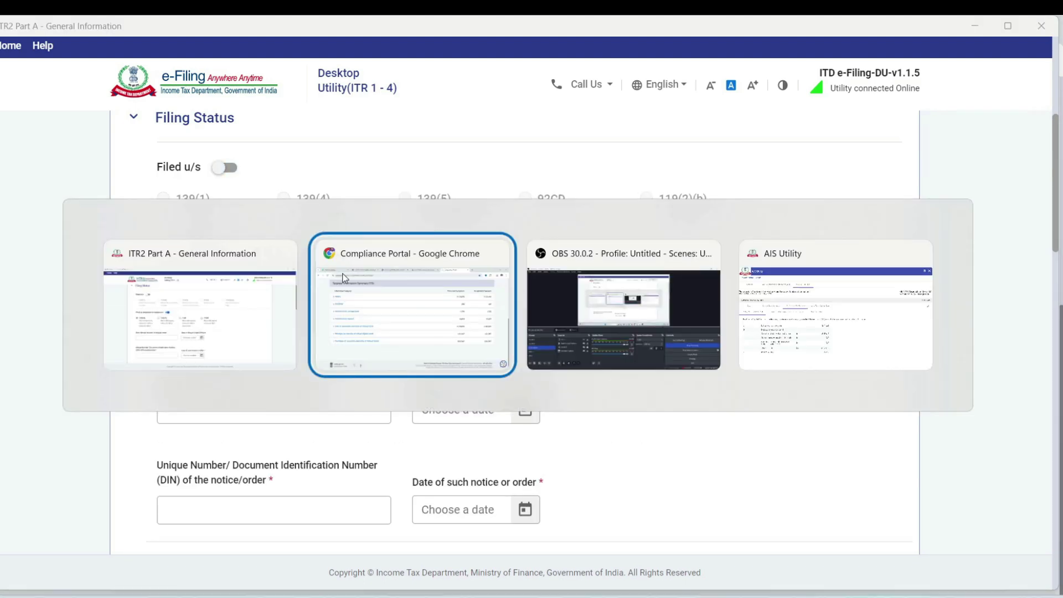
pyautogui.click(439, 17)
pyautogui.click(581, 30)
pyautogui.click(598, 140)
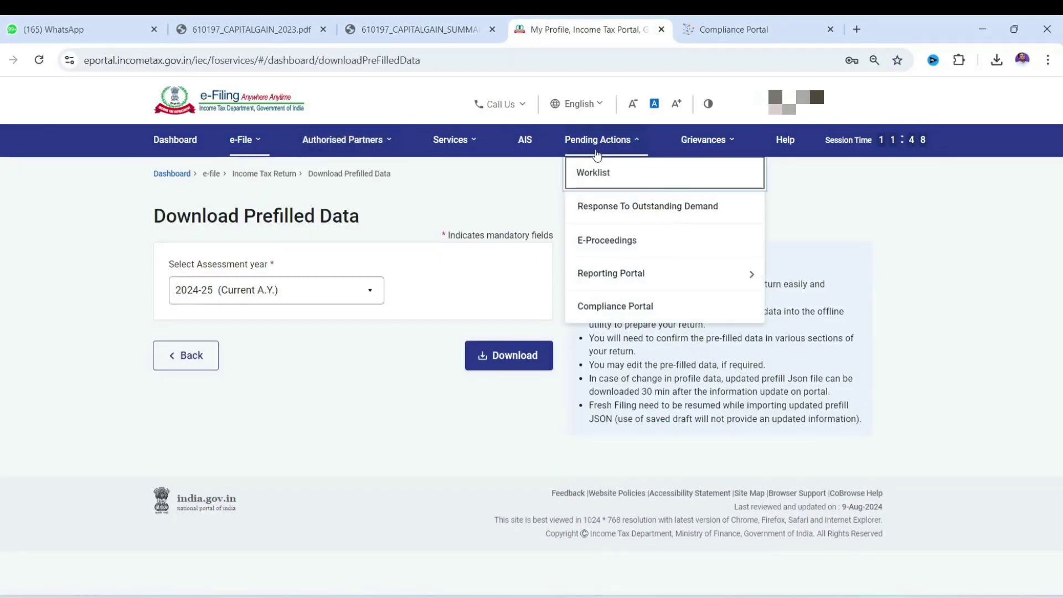
pyautogui.click(607, 240)
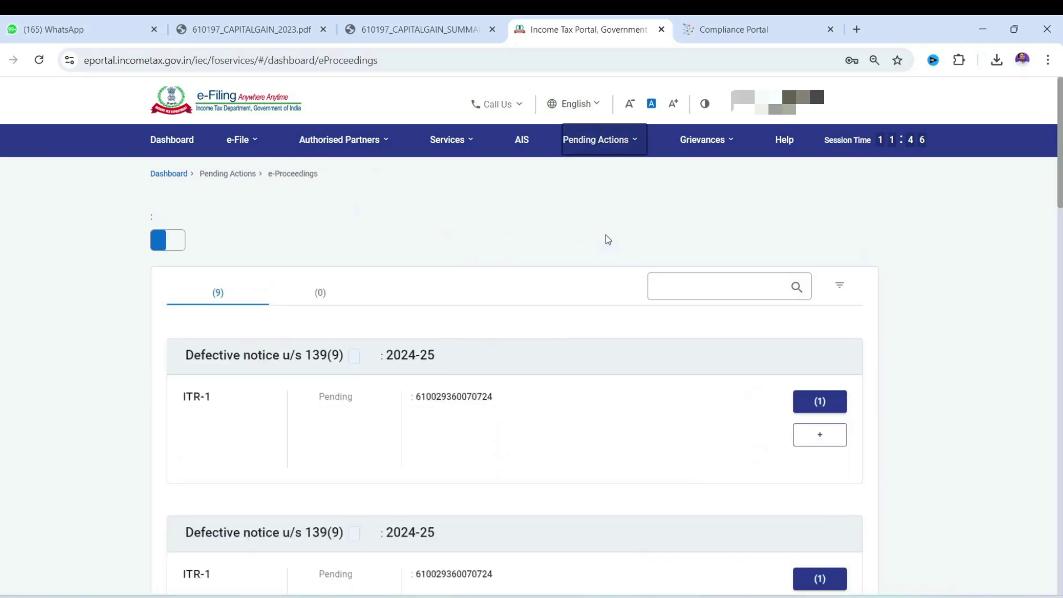
pyautogui.scroll(-3, 605, 240)
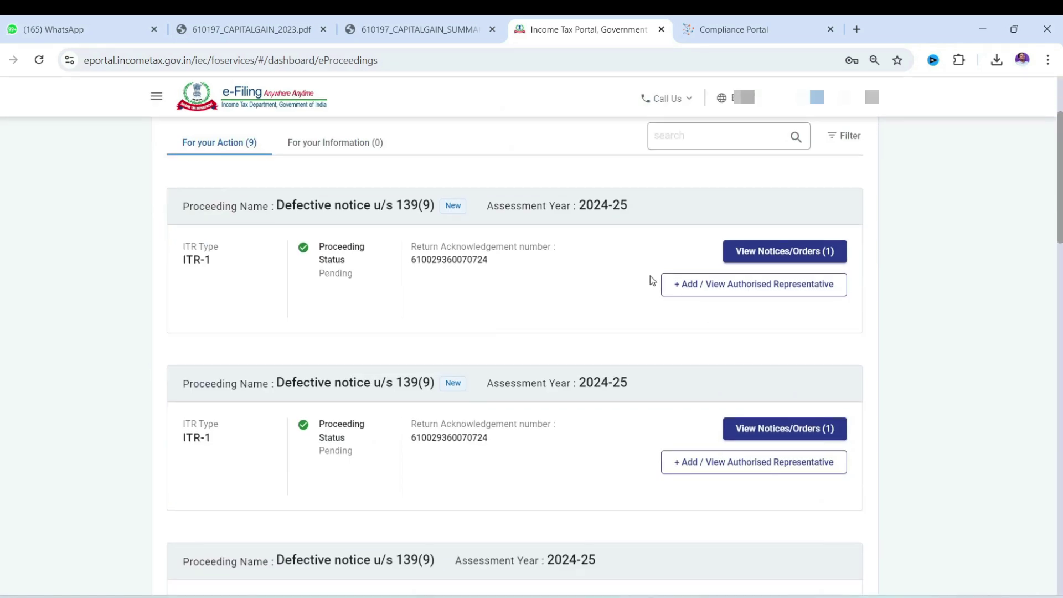
pyautogui.click(782, 250)
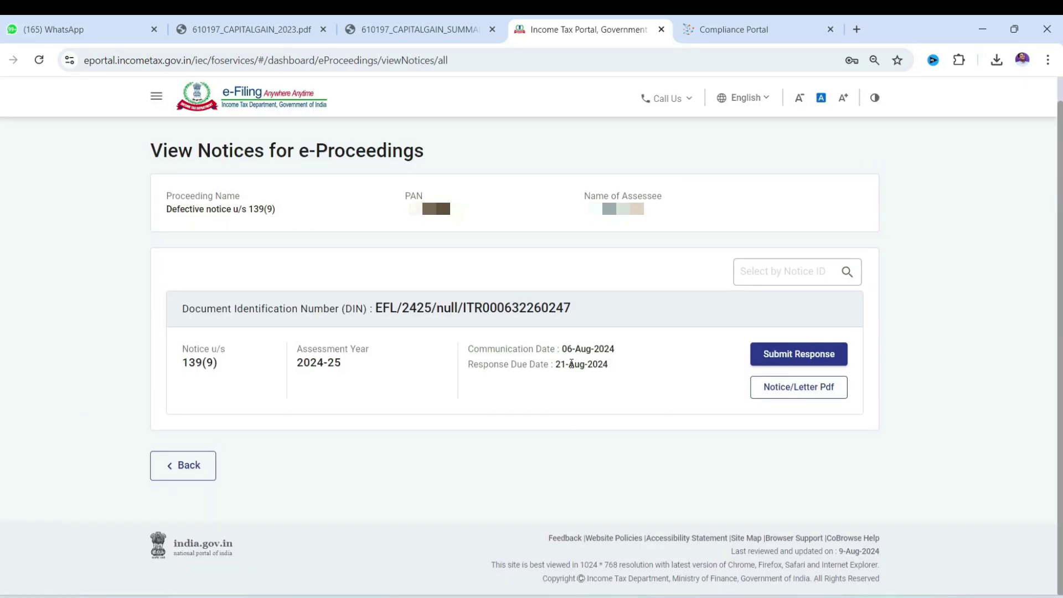
# - Check the notice's response due date, copy its Document Identification Number (DIN) and switch back to the ITR utility
pyautogui.moveTo(556, 364); pyautogui.dragTo(608, 364)
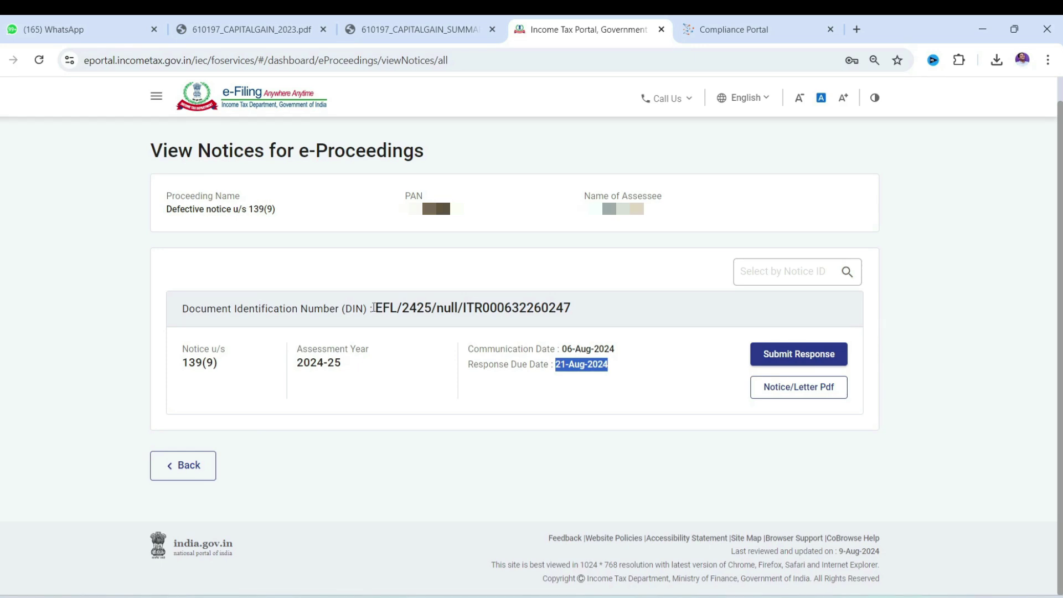
pyautogui.moveTo(184, 308); pyautogui.dragTo(591, 320)
pyautogui.hotkey('ctrl', 'c')
pyautogui.hotkey('alt', 'Tab')
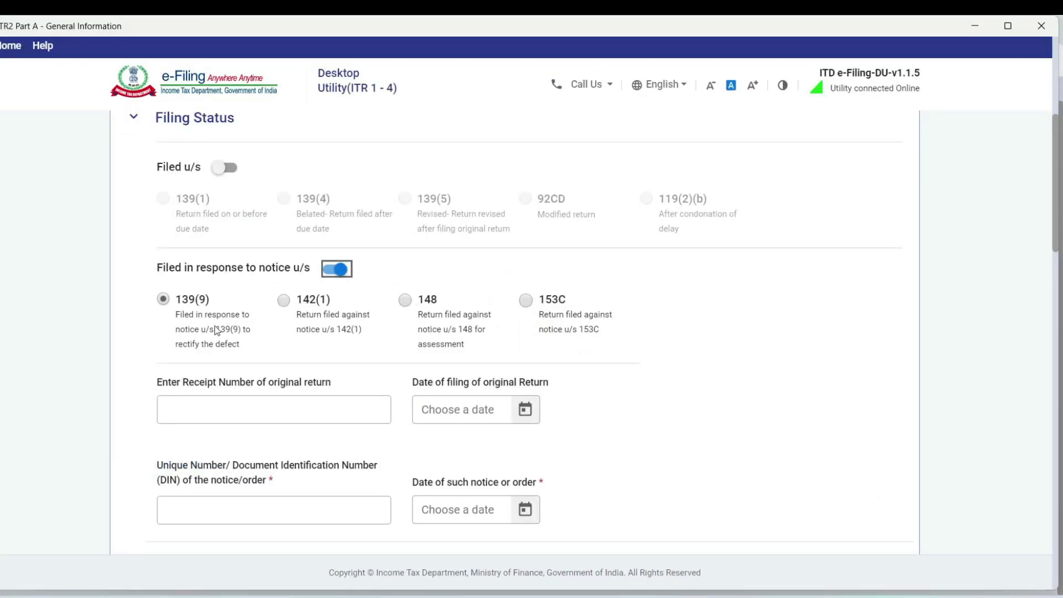
# - Paste the copied Document Identification Number (DIN) into the notice/order number field under Filing Status
pyautogui.scroll(-1, 338, 357)
pyautogui.click(272, 434)
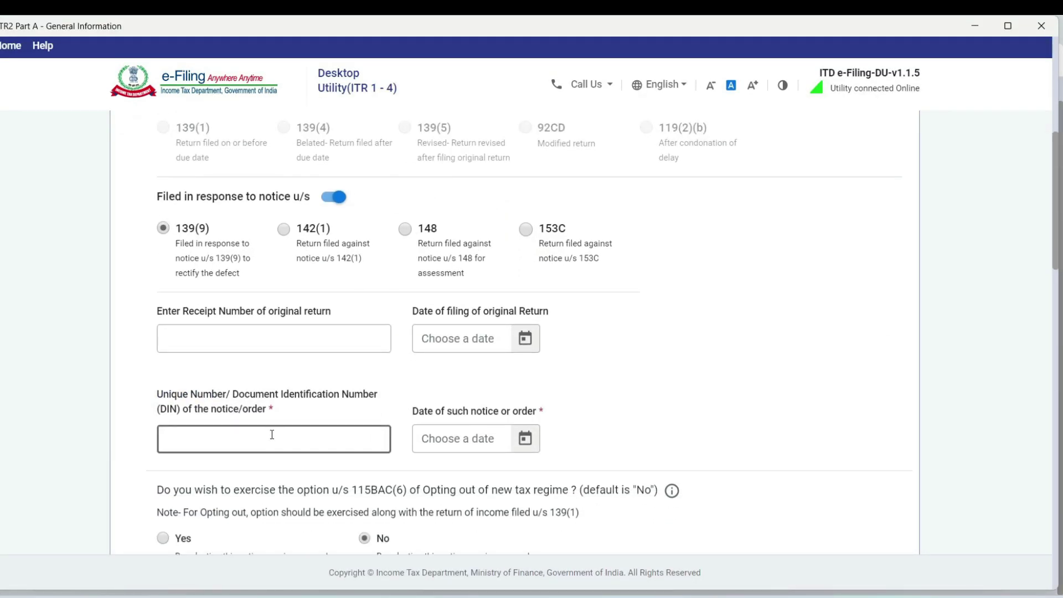
pyautogui.hotkey('ctrl', 'v')
pyautogui.press('Tab')
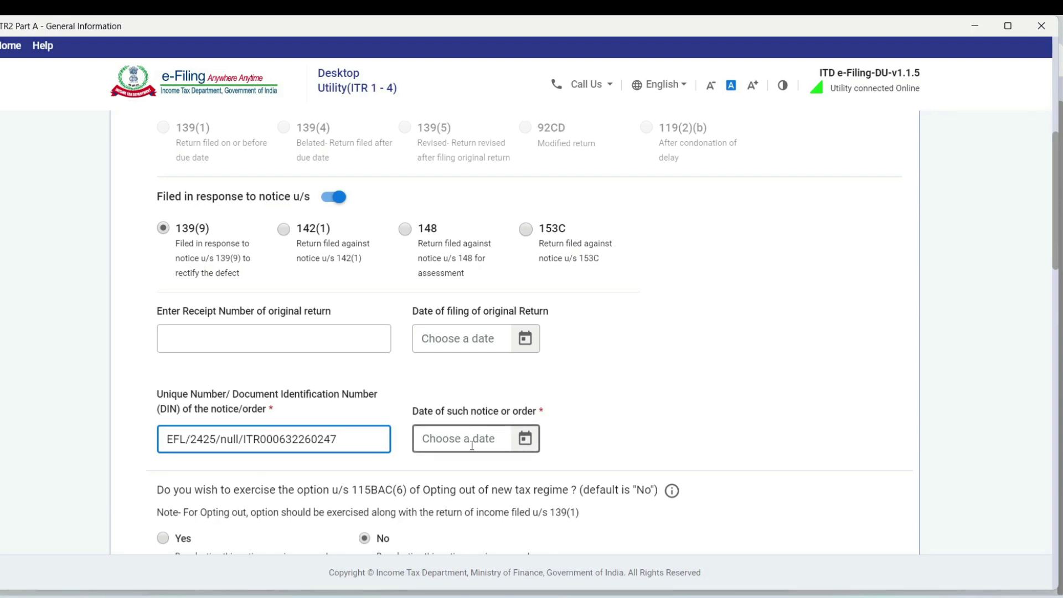
# - Check the notice's communication date on the Income Tax portal in Chrome, and set the utility's date of notice to 06-Aug-2024
pyautogui.hotkey('alt', 'Tab')
pyautogui.click(404, 377)
pyautogui.moveTo(508, 349); pyautogui.dragTo(624, 351)
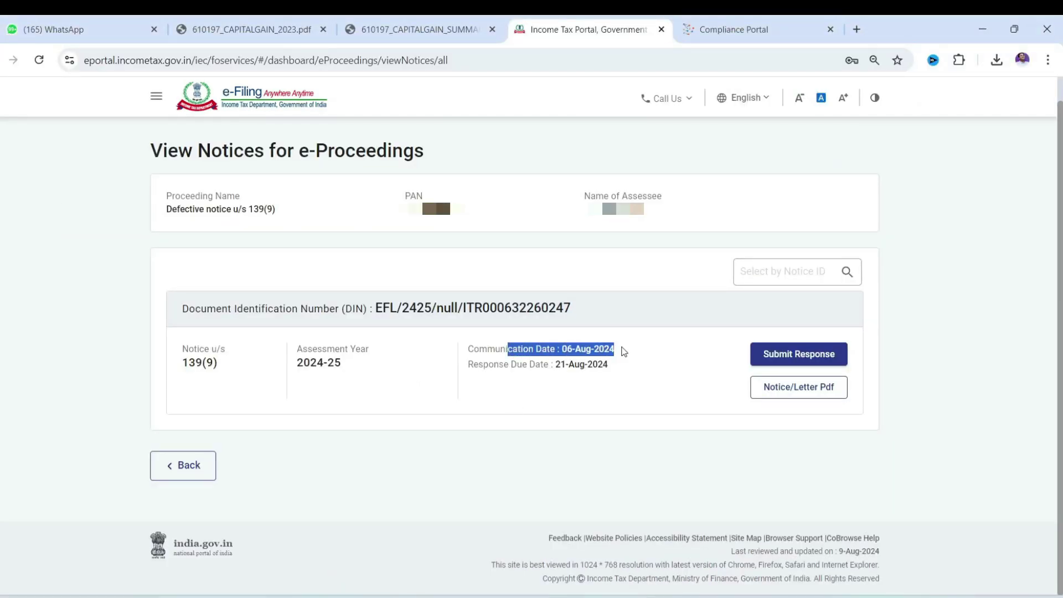
pyautogui.click(649, 361)
pyautogui.hotkey('alt', 'Tab')
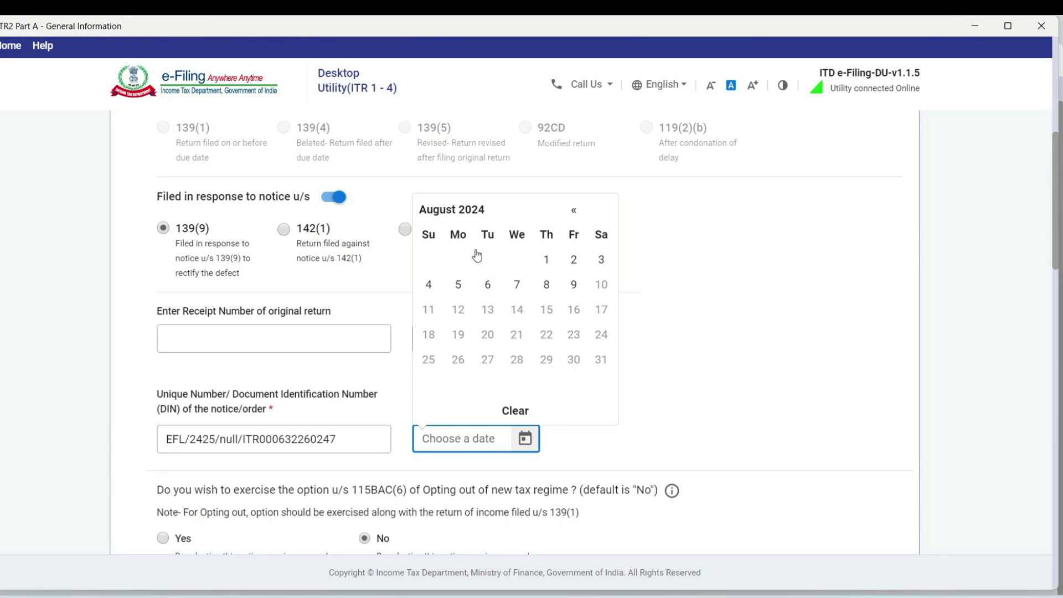
pyautogui.click(487, 285)
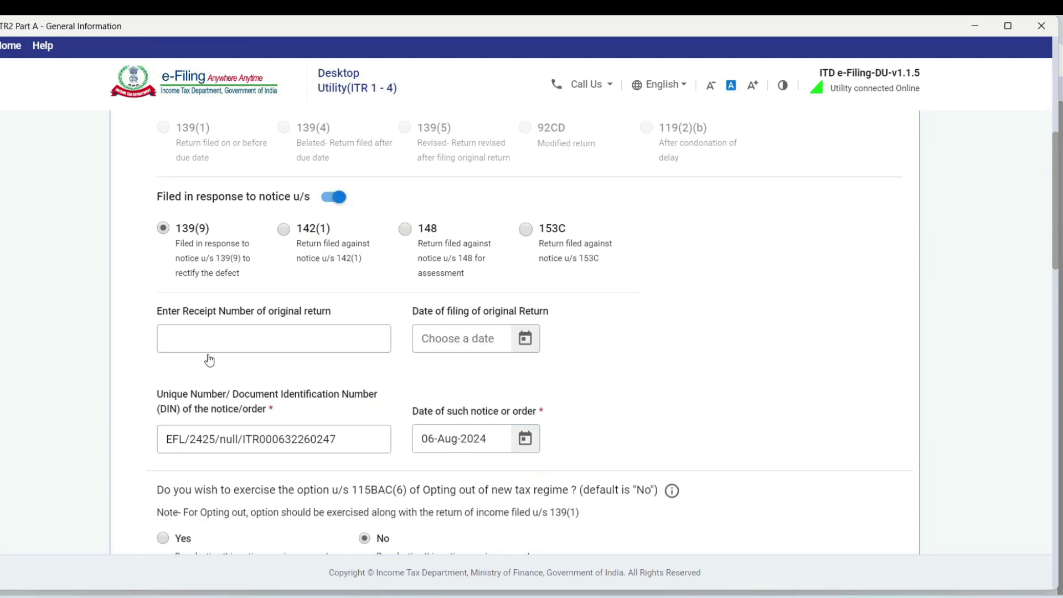
# - Switch to the Income Tax portal, open the filed returns list and examine the original and revised A.Y. 2024-25 filings
pyautogui.click(225, 331)
pyautogui.hotkey('alt', 'Tab')
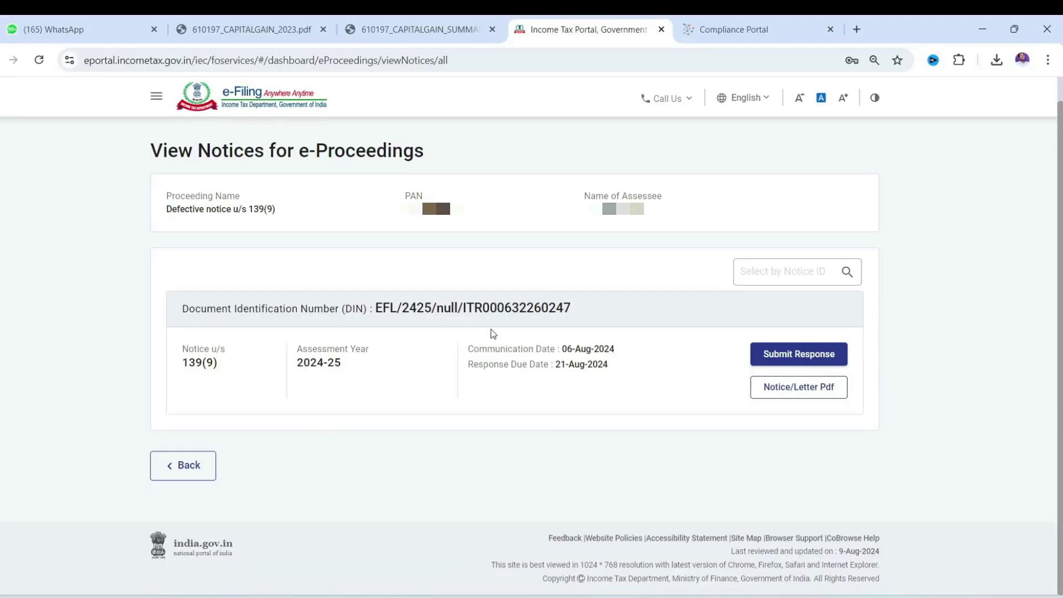
pyautogui.moveTo(241, 159)
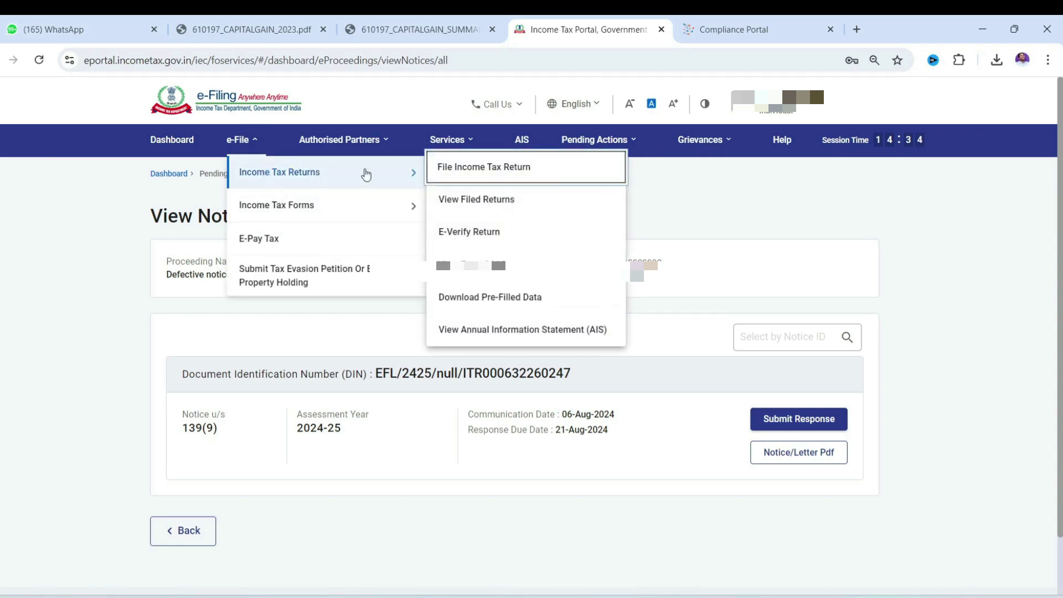
pyautogui.click(468, 205)
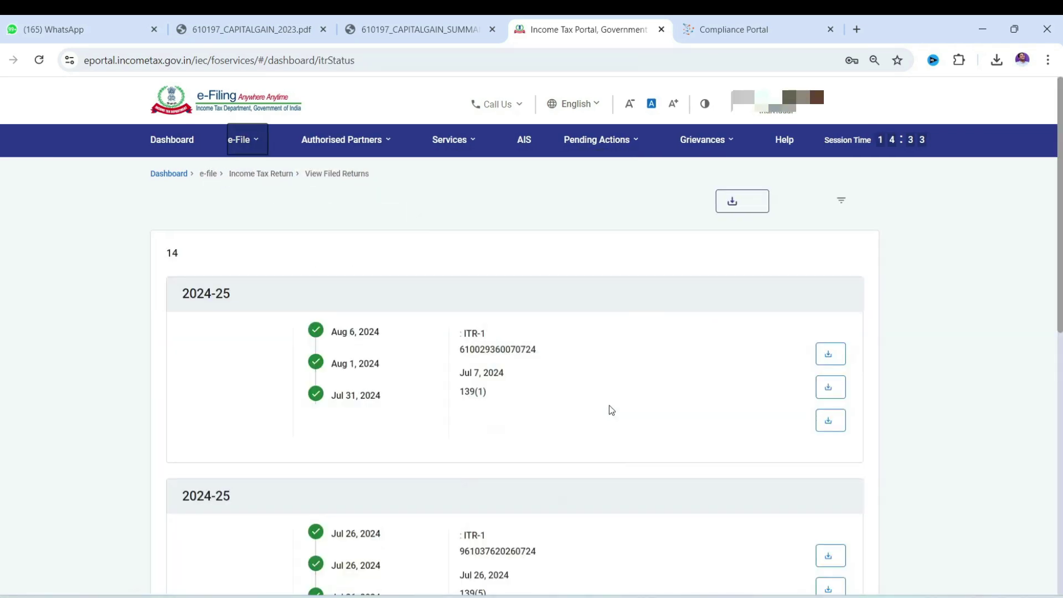
pyautogui.scroll(-3, 610, 410)
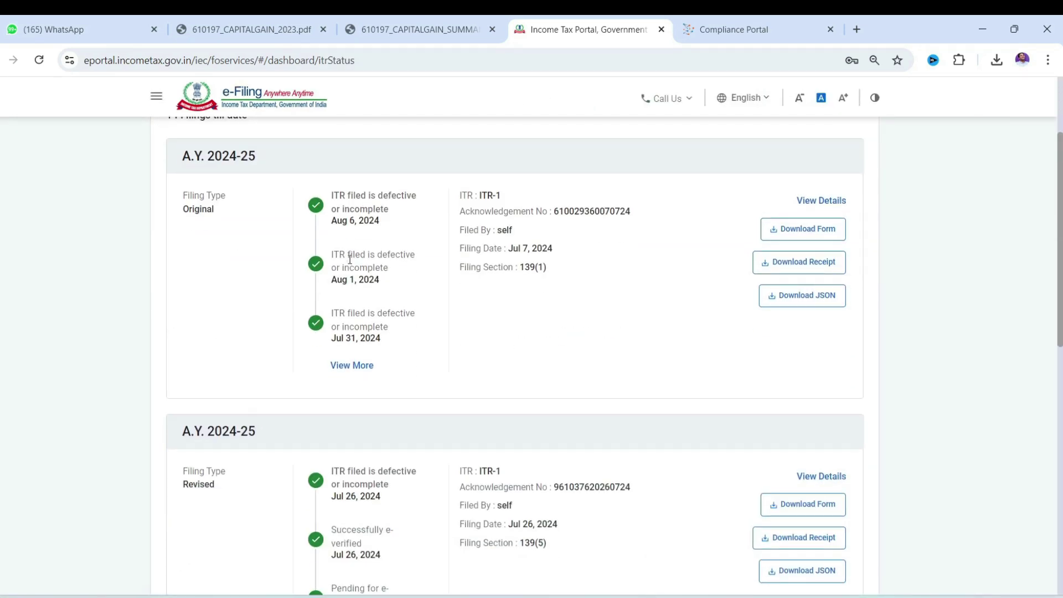
pyautogui.scroll(-5, 332, 471)
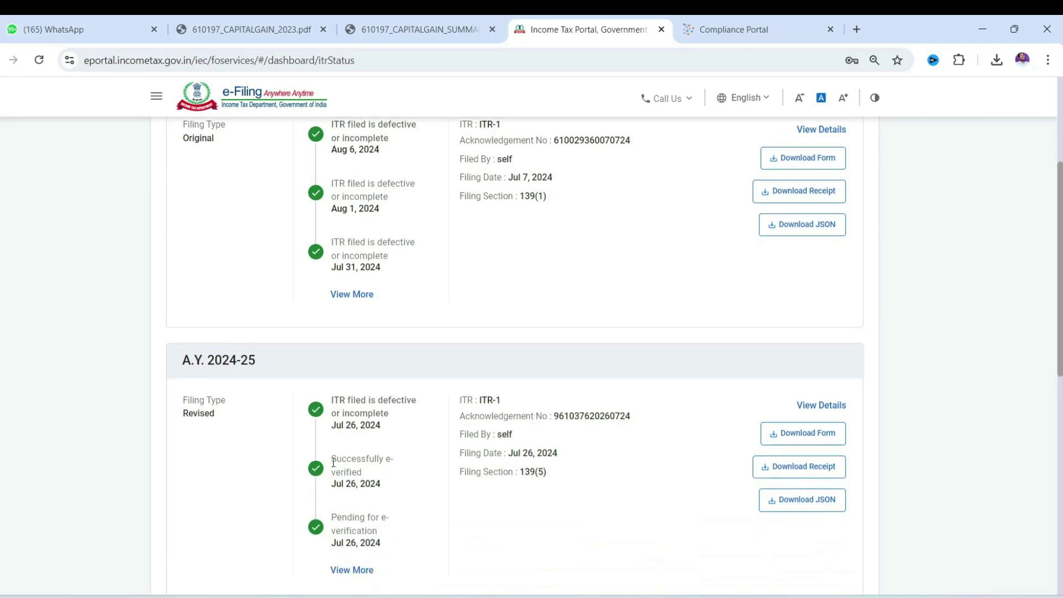
pyautogui.scroll(4, 401, 452)
pyautogui.scroll(-1, 401, 450)
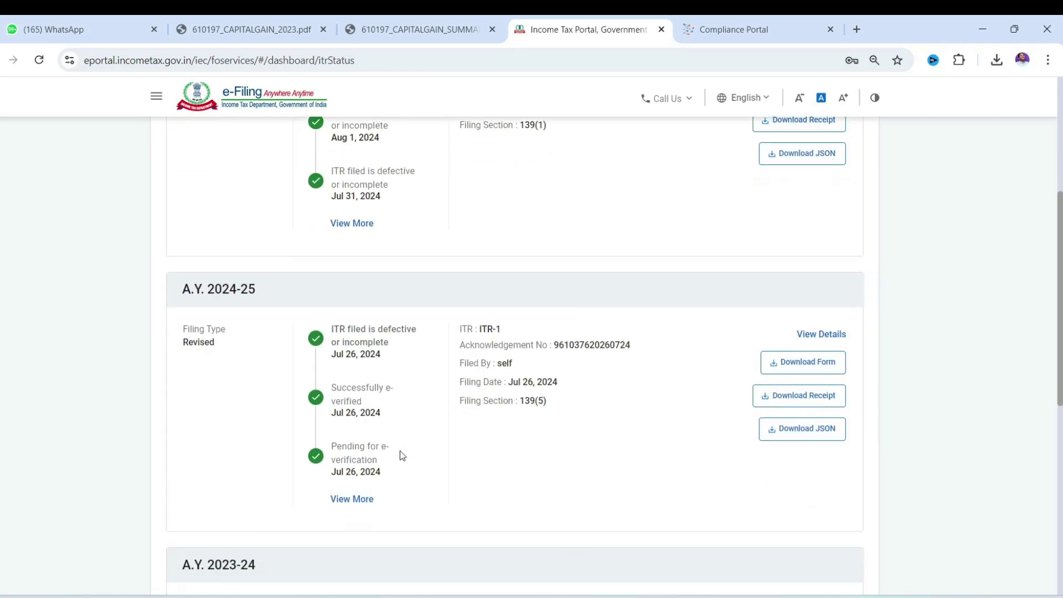
pyautogui.click(349, 500)
pyautogui.scroll(4, 512, 447)
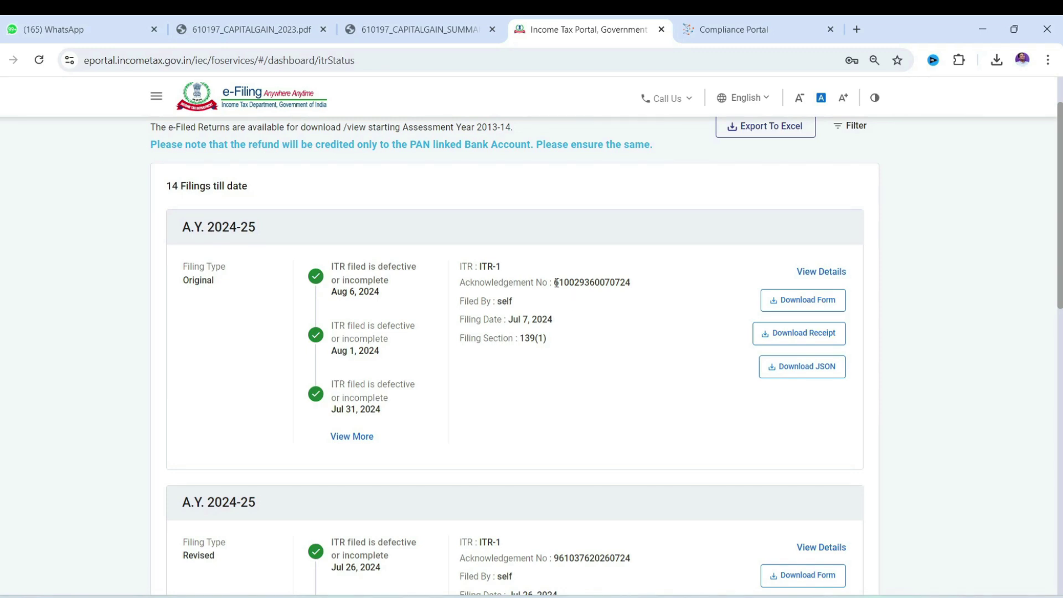
# - Copy the original A.Y. 2024-25 return's acknowledgement number into the ITR utility's receipt number of original return field
pyautogui.moveTo(561, 283); pyautogui.dragTo(665, 284)
pyautogui.hotkey('ctrl', 'c')
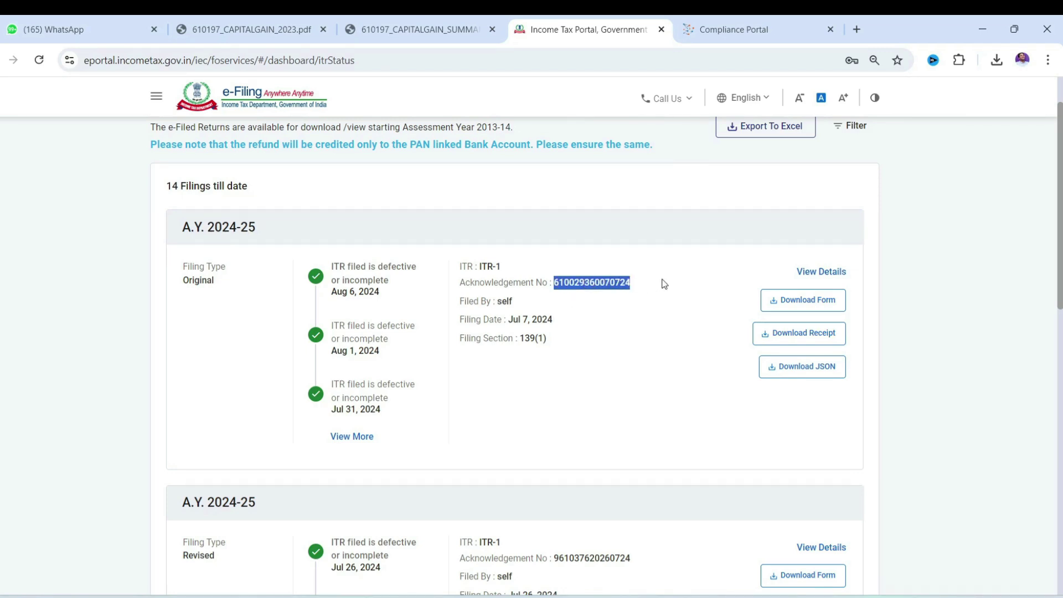
pyautogui.hotkey('alt', 'Tab')
pyautogui.hotkey('ctrl', 'v')
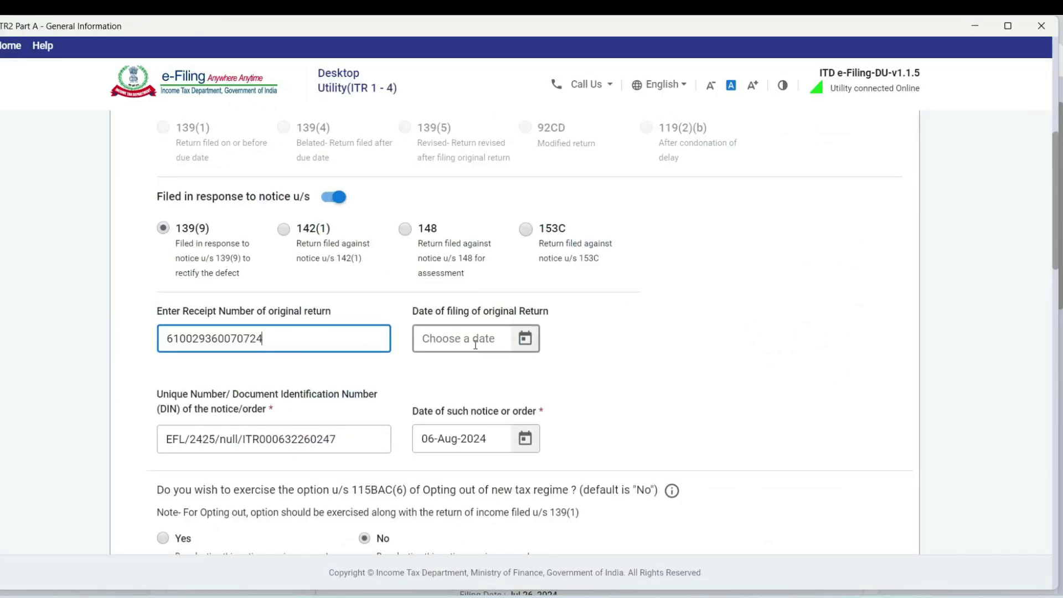
# - Check the original A.Y. 2024-25 return's filing date in its full status history on the portal, and switch back to the ITR utility
pyautogui.hotkey('alt', 'Tab')
pyautogui.moveTo(344, 352); pyautogui.dragTo(371, 351)
pyautogui.click(509, 383)
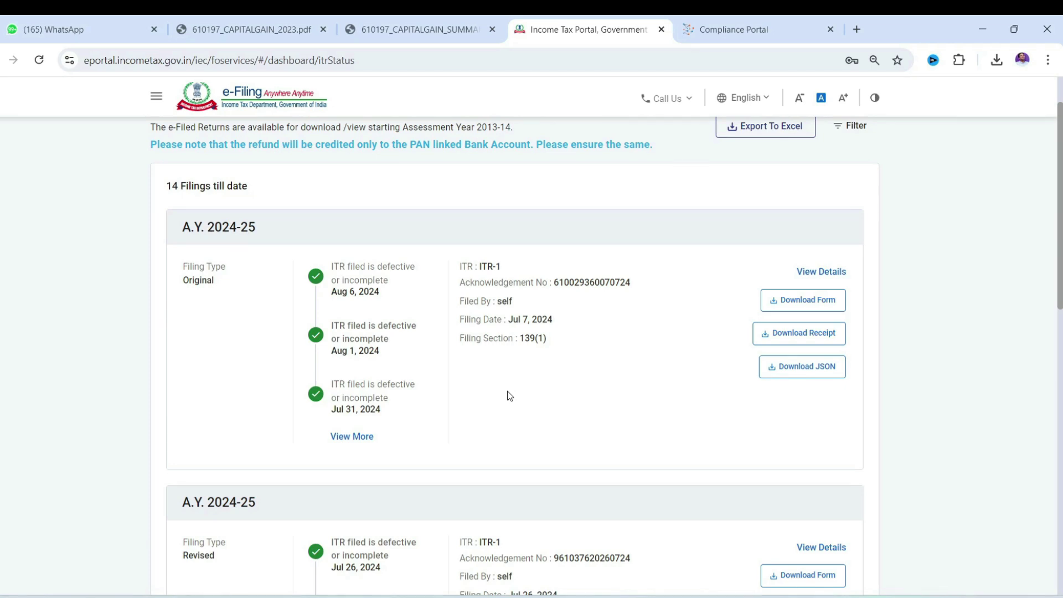
pyautogui.scroll(-3, 507, 391)
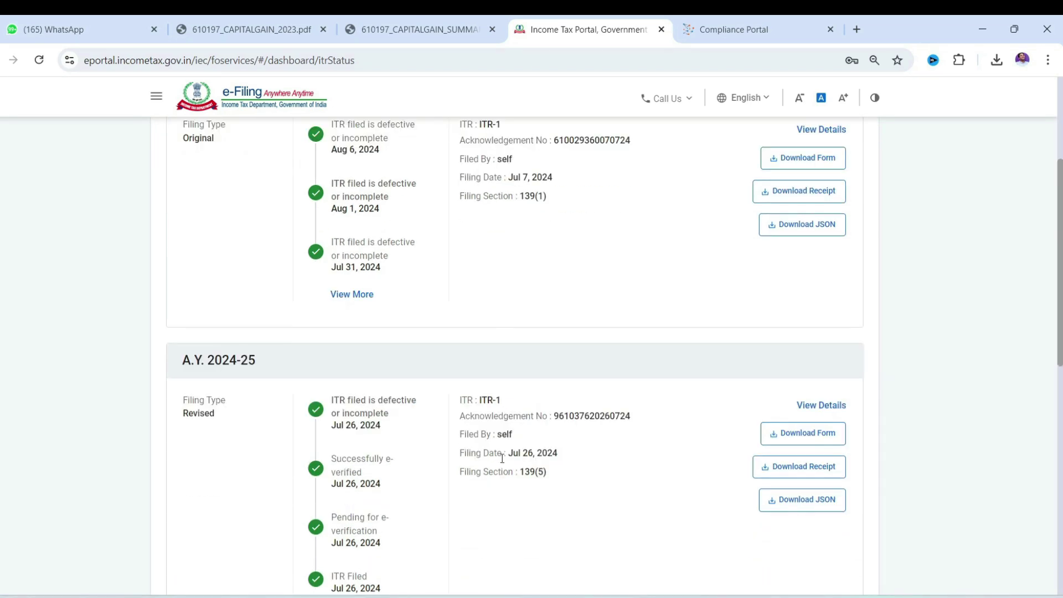
pyautogui.scroll(-6, 501, 457)
pyautogui.scroll(5, 501, 458)
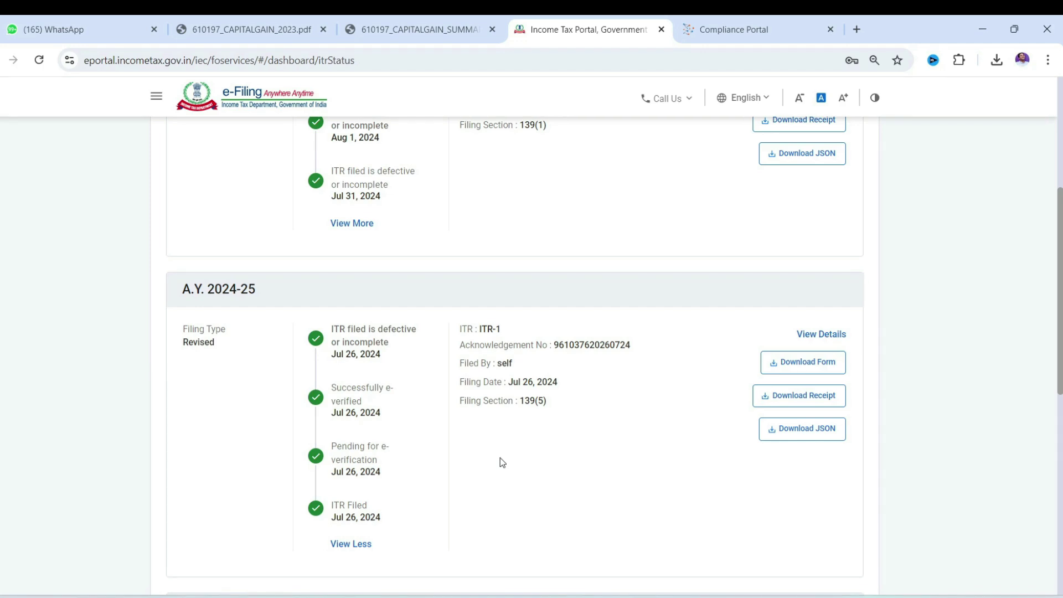
pyautogui.scroll(3, 500, 461)
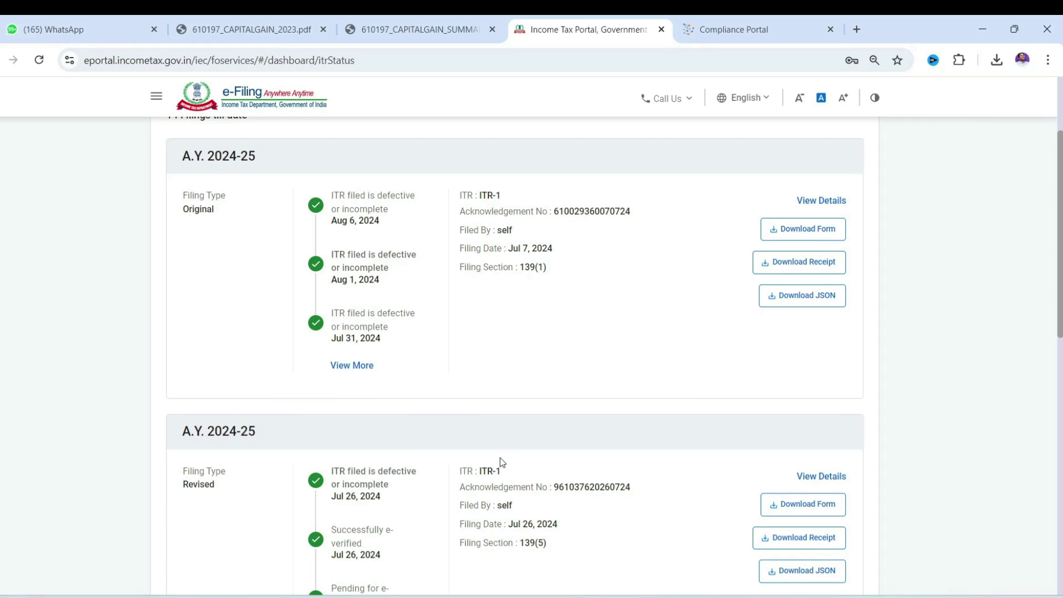
pyautogui.click(353, 366)
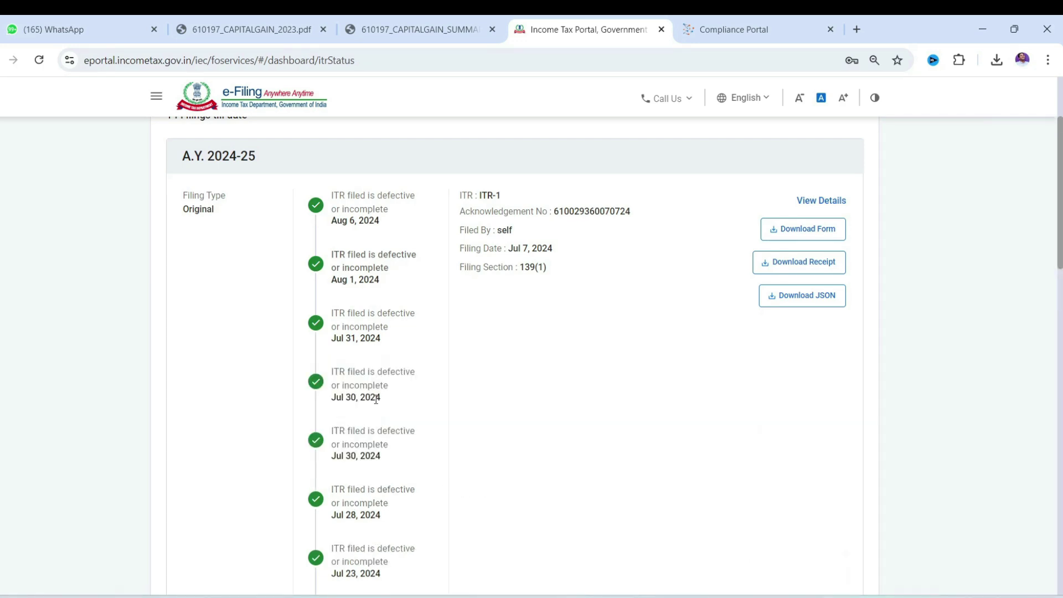
pyautogui.scroll(-3, 376, 398)
pyautogui.scroll(-4, 379, 409)
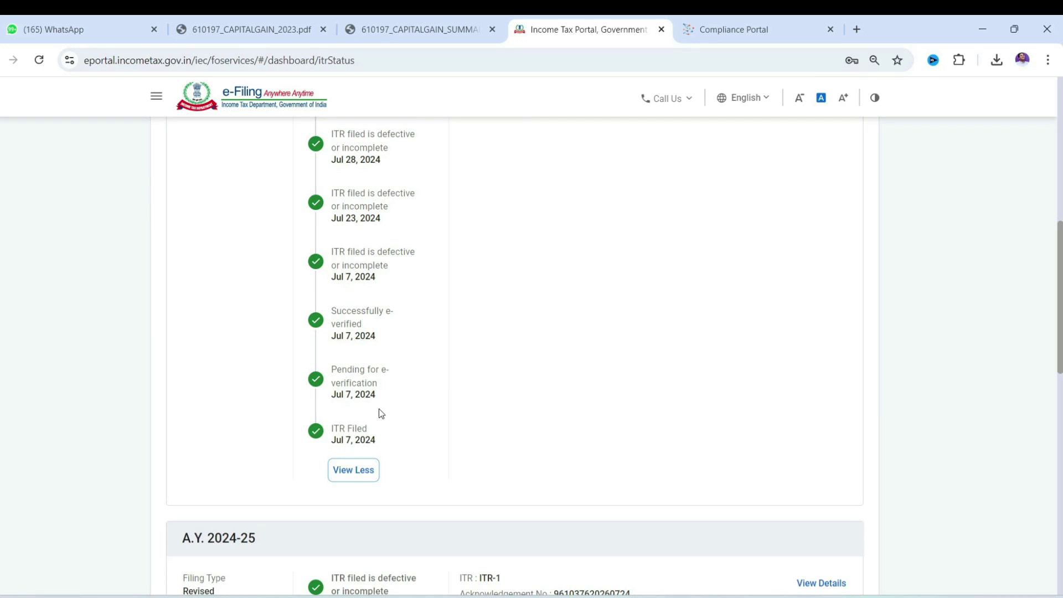
pyautogui.moveTo(346, 440); pyautogui.dragTo(387, 442)
pyautogui.click(498, 442)
pyautogui.click(551, 434)
pyautogui.hotkey('alt', 'Tab')
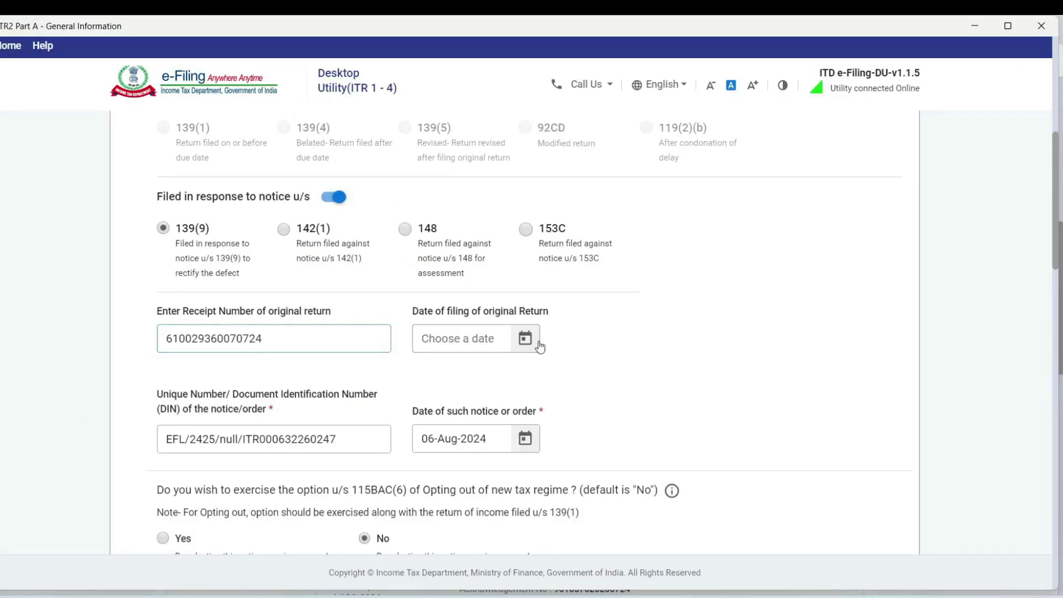
# - Set the date of filing of the original return to 7 July 2024
pyautogui.click(539, 344)
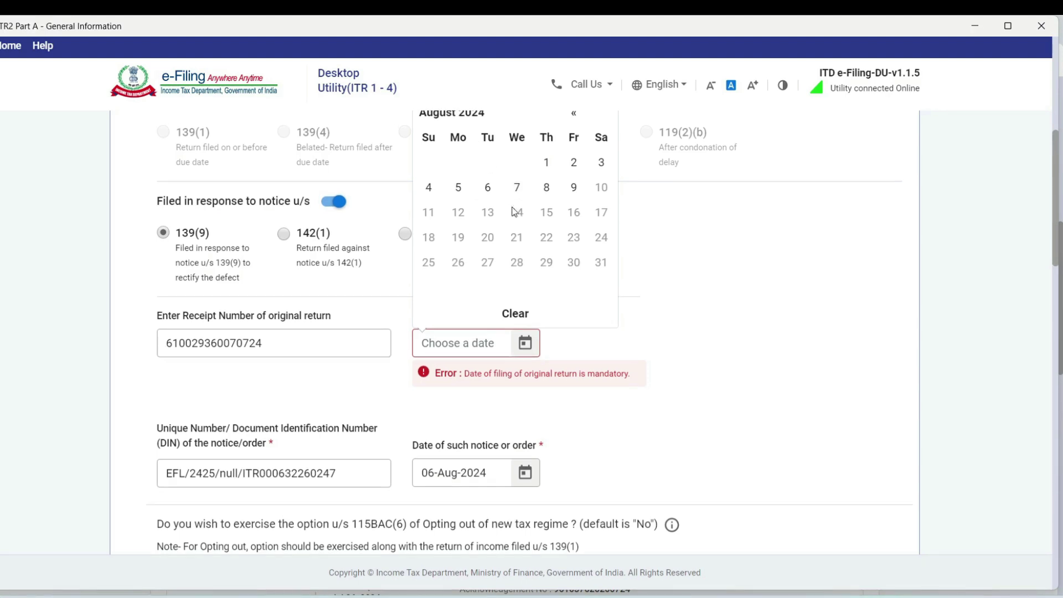
pyautogui.scroll(2, 515, 212)
pyautogui.click(573, 250)
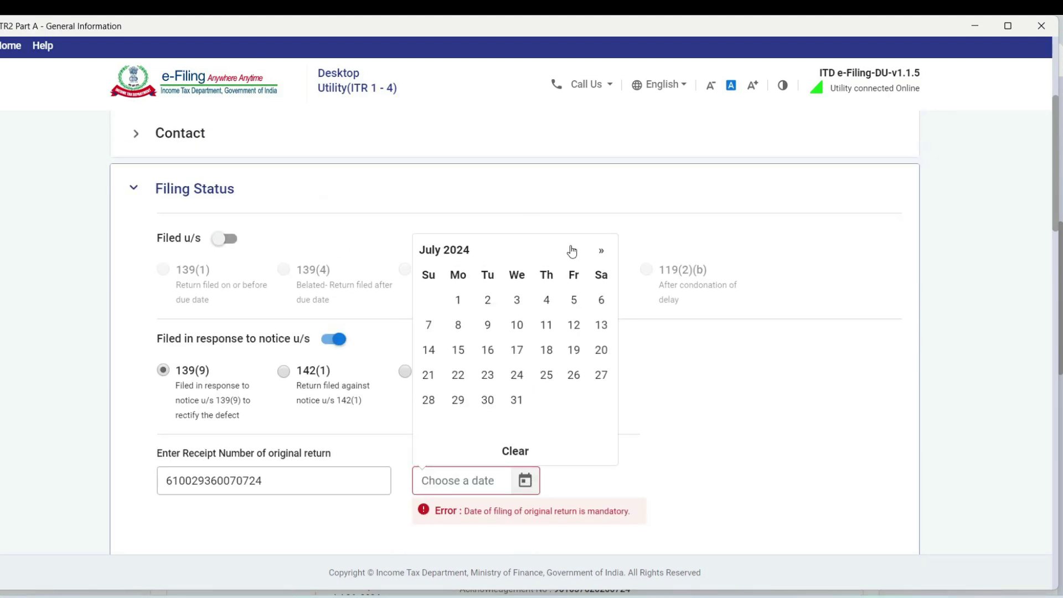
pyautogui.click(430, 326)
# - Set the residential status in India to Resident, with the section 6(1)(a) condition
pyautogui.scroll(-7, 397, 360)
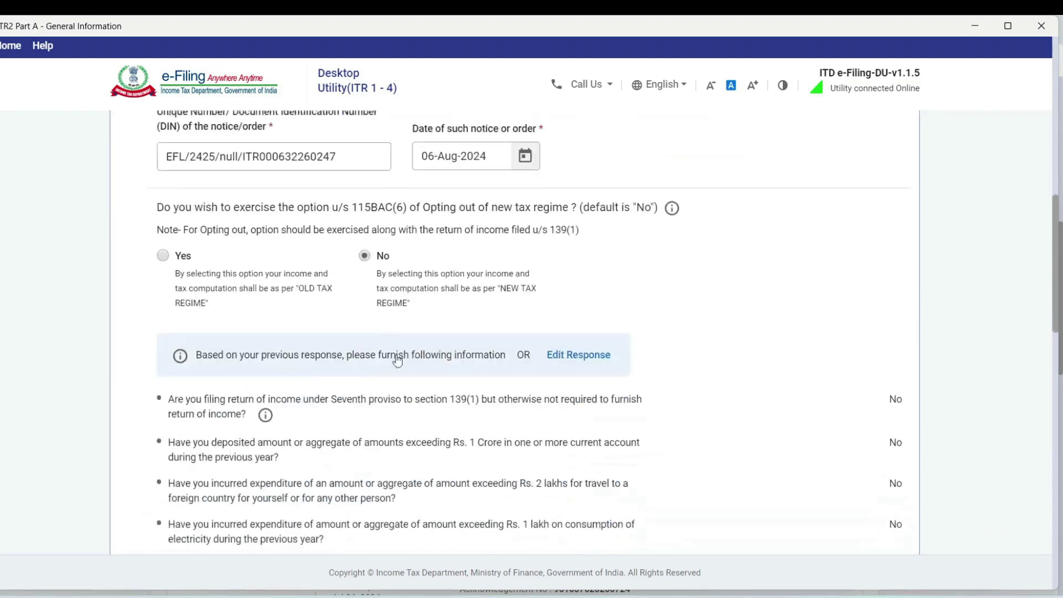
pyautogui.scroll(-5, 397, 360)
pyautogui.click(341, 308)
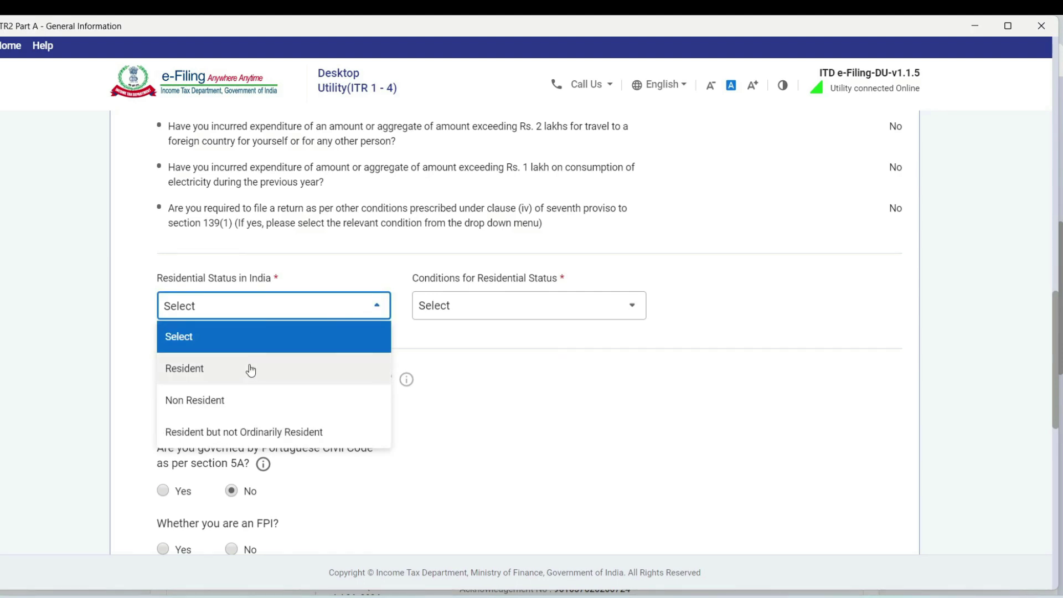
pyautogui.click(251, 370)
pyautogui.click(504, 306)
pyautogui.click(482, 375)
# - Answer No to the section 115H benefit, FPI, company directorship and unlisted equity shares questions, and confirm Part A - General Information
pyautogui.scroll(-3, 236, 336)
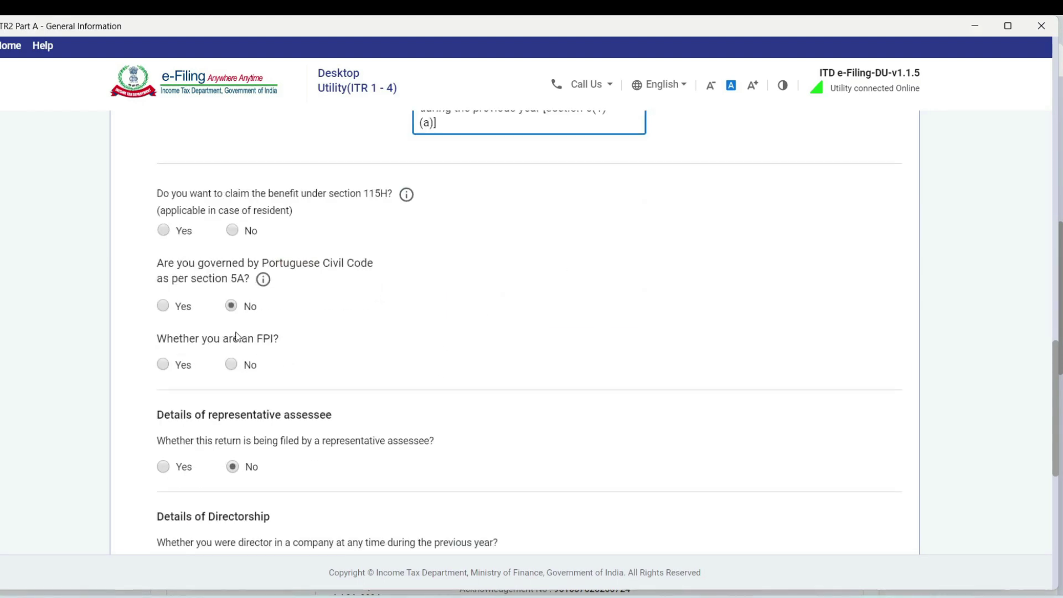
pyautogui.click(232, 229)
pyautogui.click(237, 368)
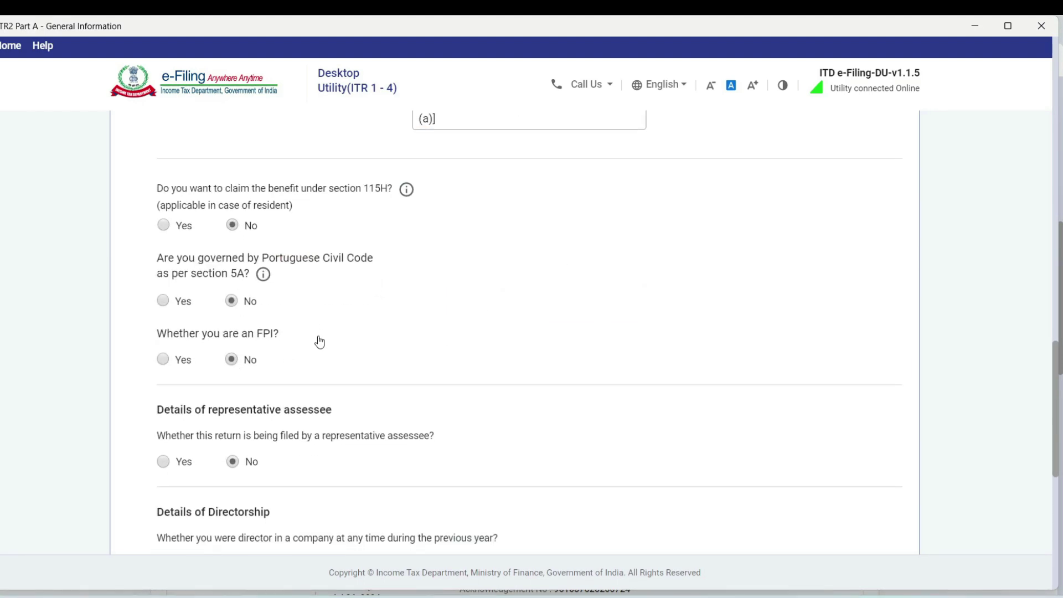
pyautogui.scroll(-5, 318, 339)
pyautogui.click(232, 215)
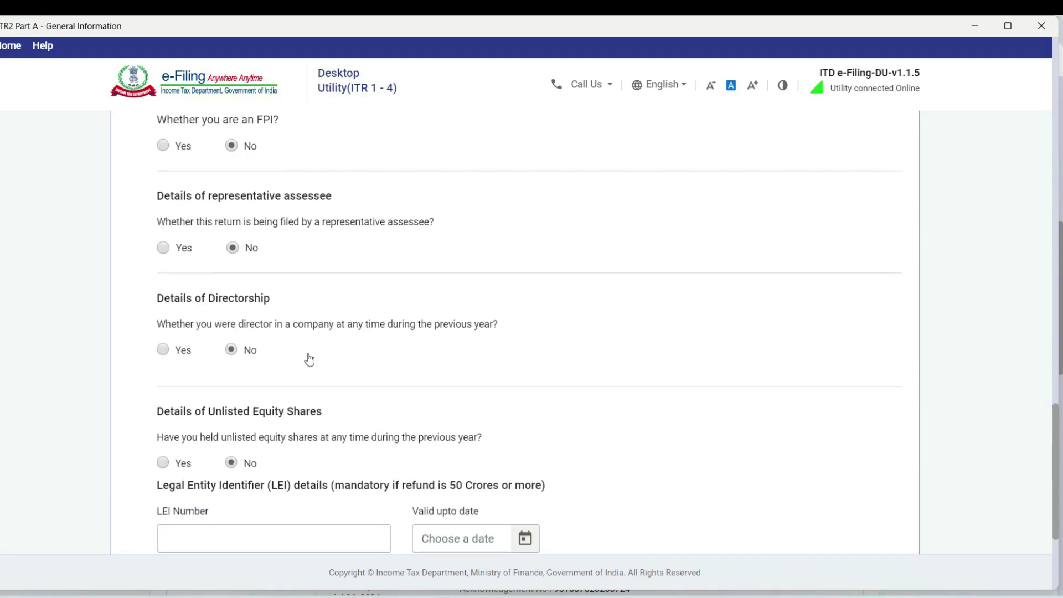
pyautogui.scroll(-4, 288, 382)
pyautogui.click(265, 353)
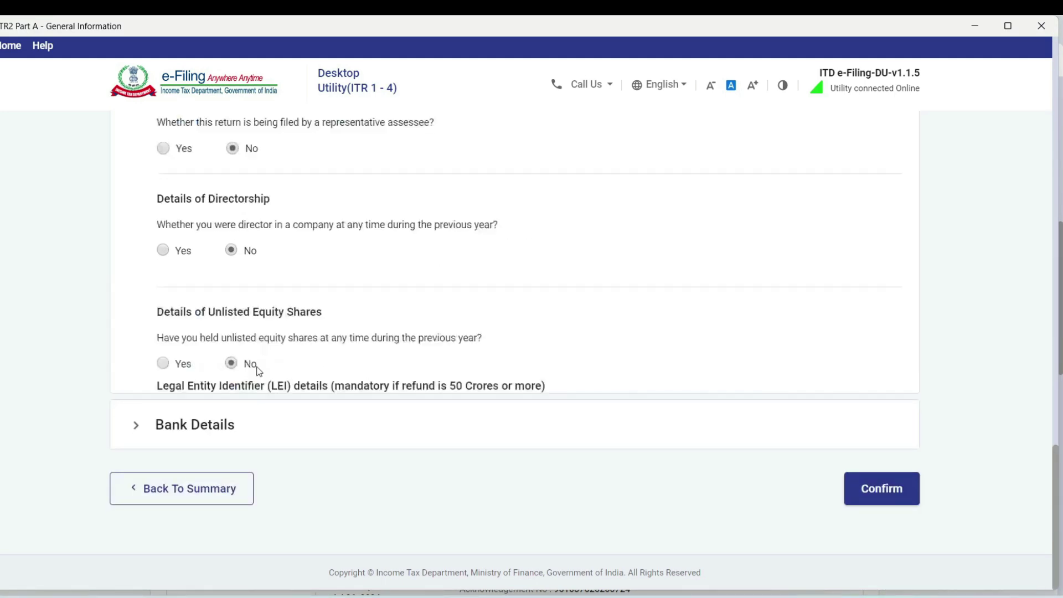
pyautogui.click(880, 497)
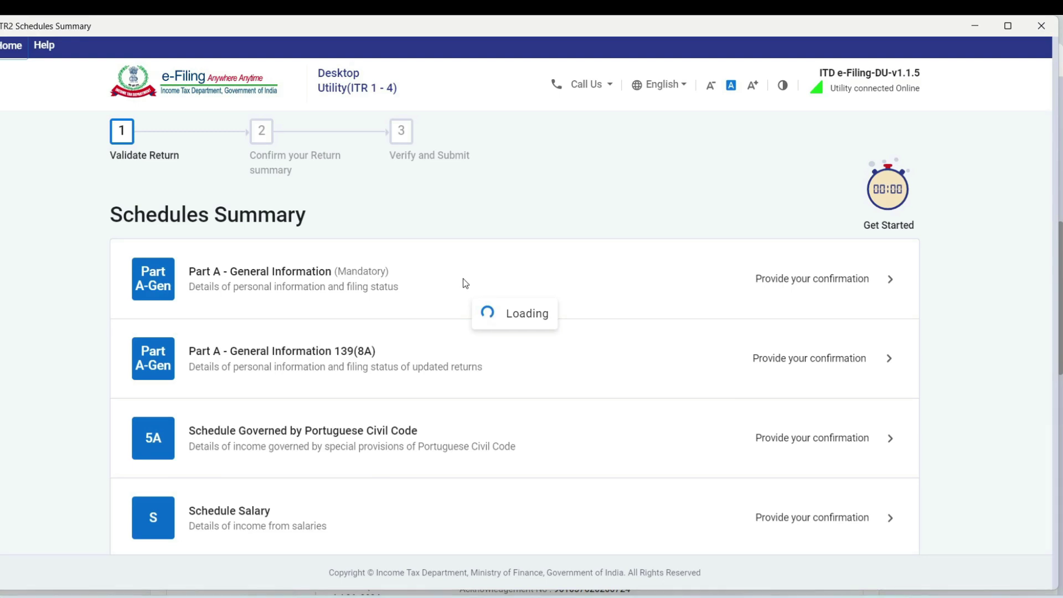
# - Open Employer 1's breakup details in Schedule Salary and look through the salary, perquisites and profit in lieu of salary sections
pyautogui.scroll(-3, 464, 282)
pyautogui.click(427, 281)
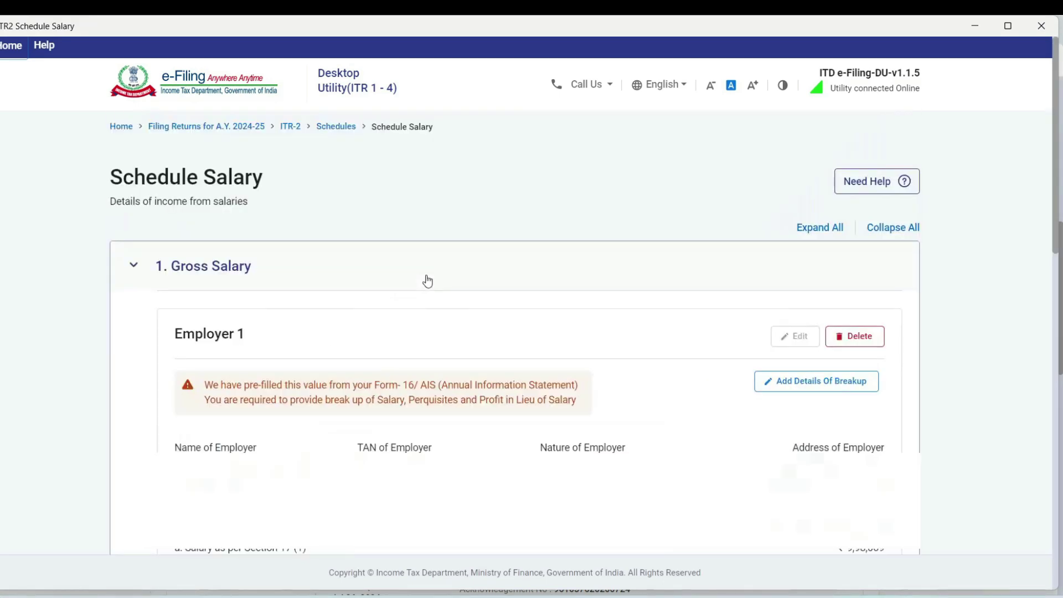
pyautogui.click(810, 381)
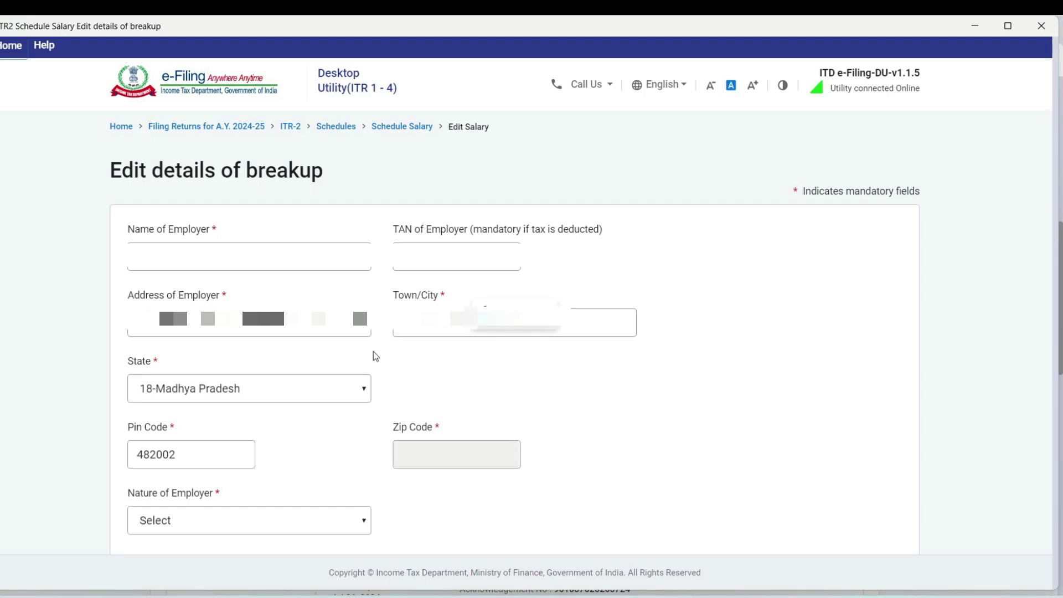
pyautogui.scroll(-9, 374, 356)
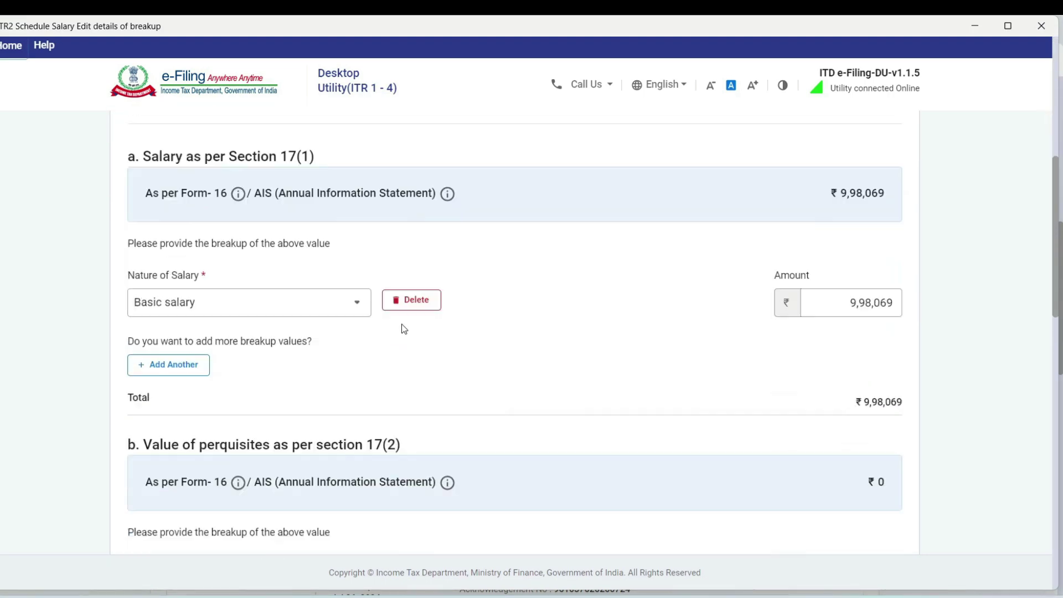
pyautogui.scroll(-12, 929, 293)
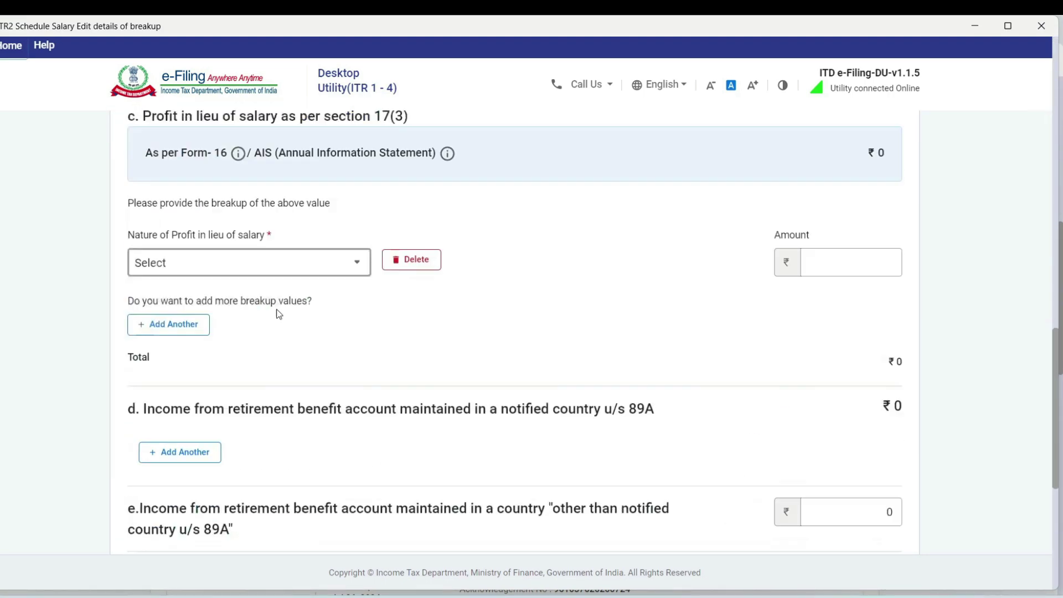
pyautogui.scroll(12, 389, 375)
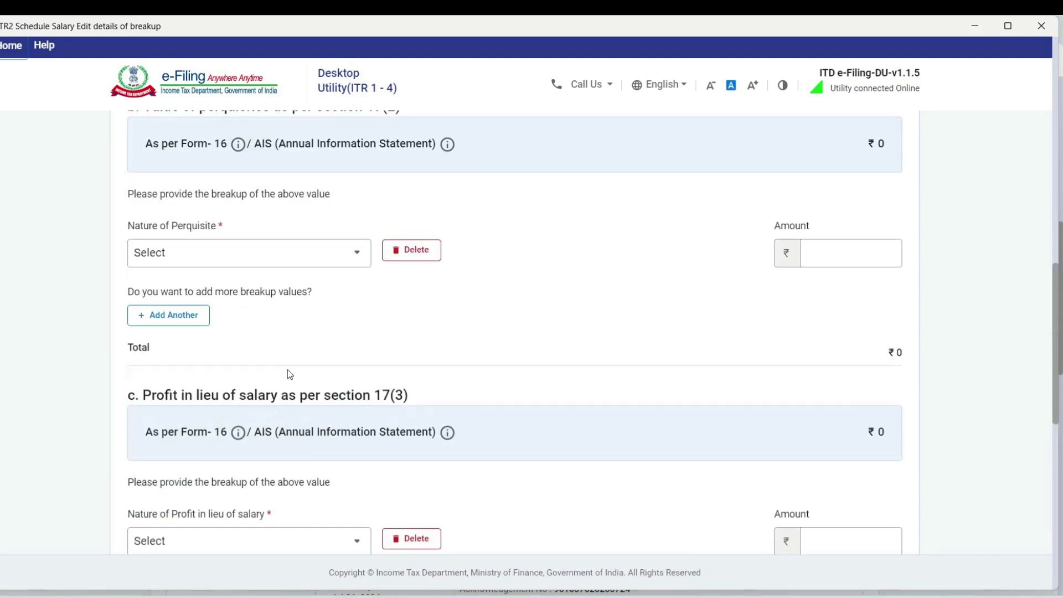
# - Set Employer 1's nature of employer to Central Government, save the salary breakup and confirm Schedule Salary
pyautogui.scroll(-10, 301, 369)
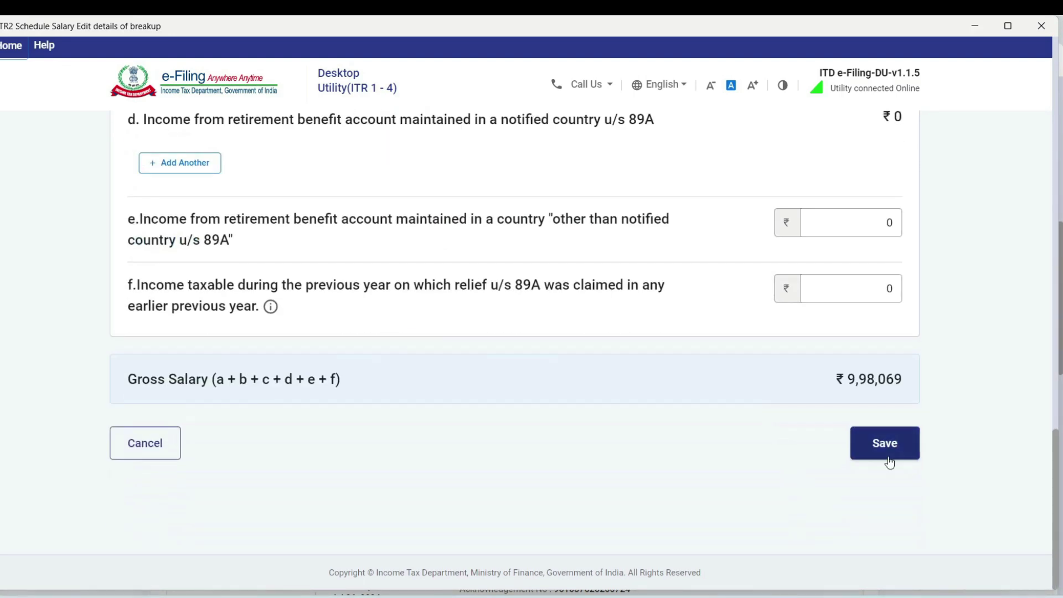
pyautogui.click(897, 451)
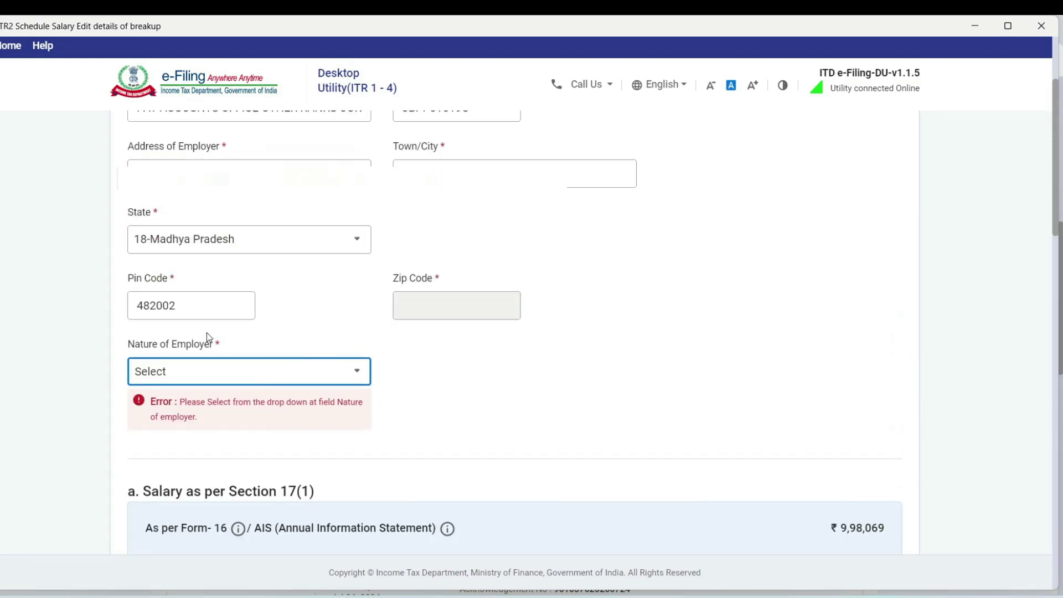
pyautogui.scroll(2, 212, 380)
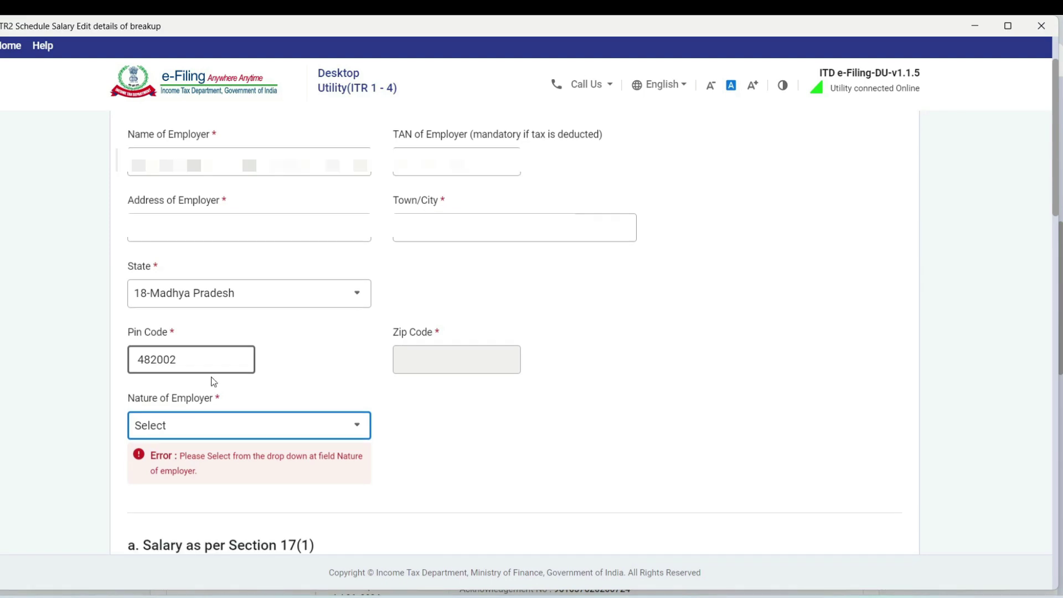
pyautogui.scroll(-4, 214, 380)
pyautogui.click(238, 237)
pyautogui.scroll(-3, 254, 311)
pyautogui.scroll(3, 254, 310)
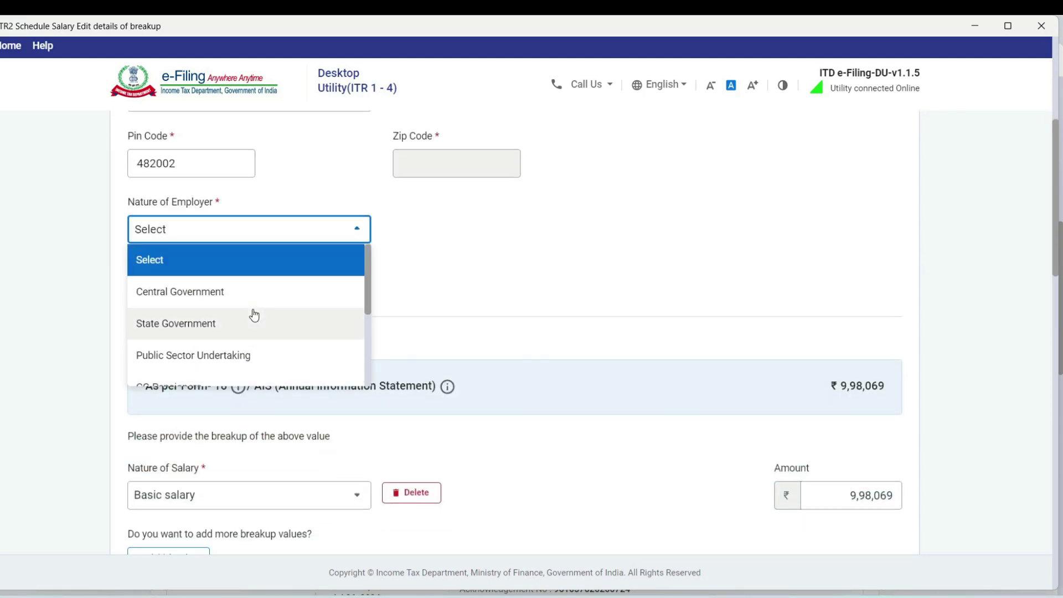
pyautogui.click(308, 292)
pyautogui.scroll(-16, 663, 389)
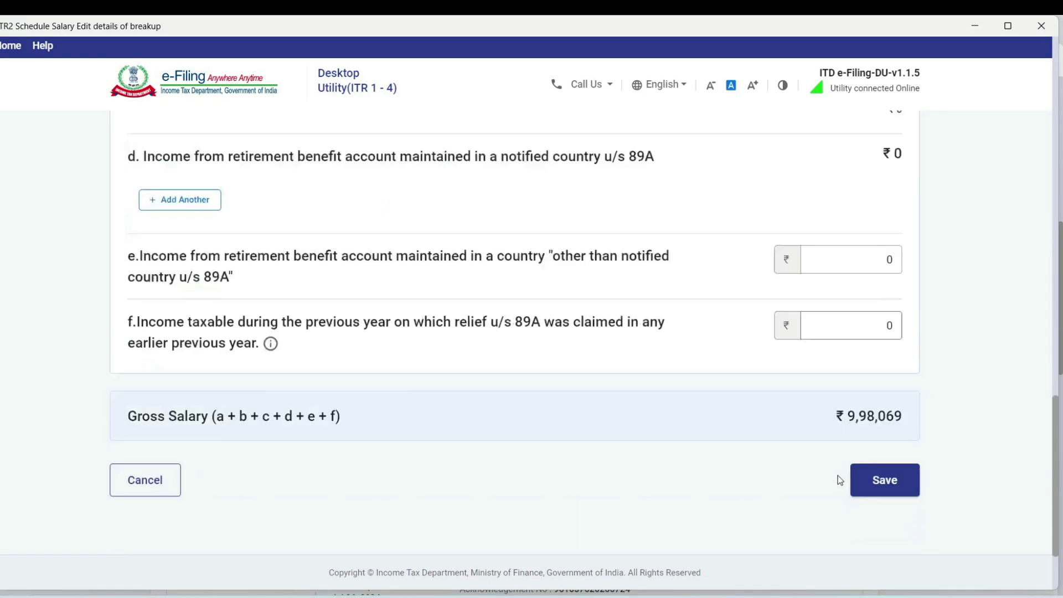
pyautogui.click(897, 453)
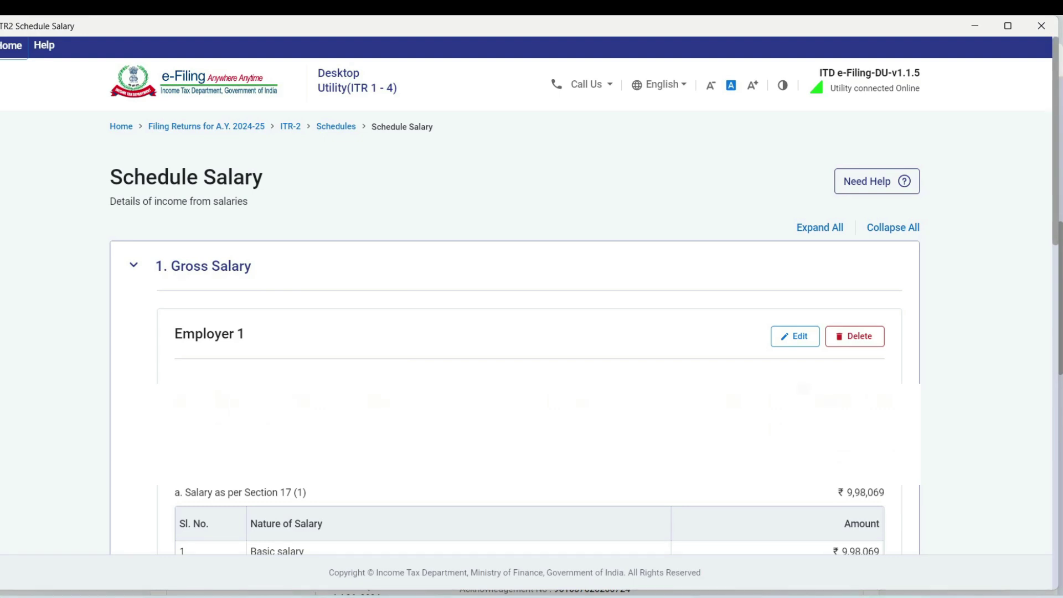
pyautogui.scroll(-15, 696, 404)
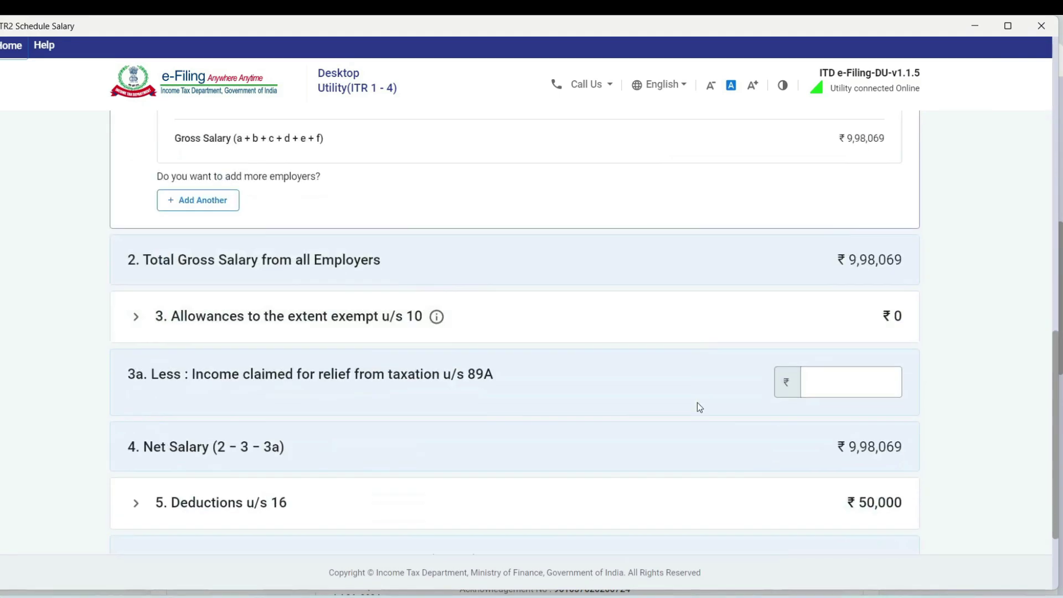
pyautogui.click(905, 490)
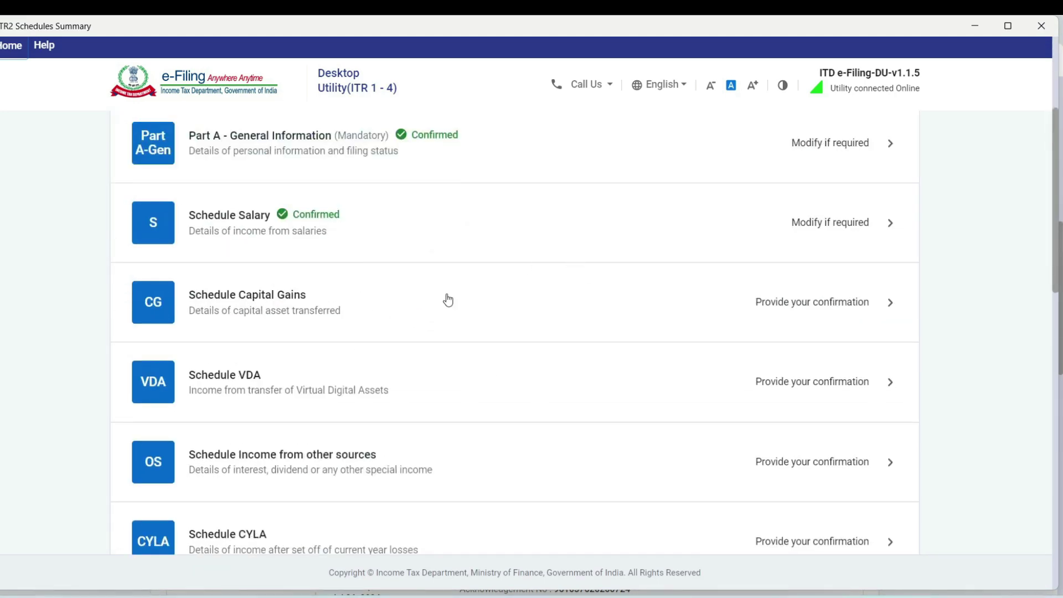
# - In Schedule Capital Gains, select STT-paid equity shares or units under section 111A/115AD(1)(b)(ii) and under section 112A, and continue
pyautogui.click(397, 284)
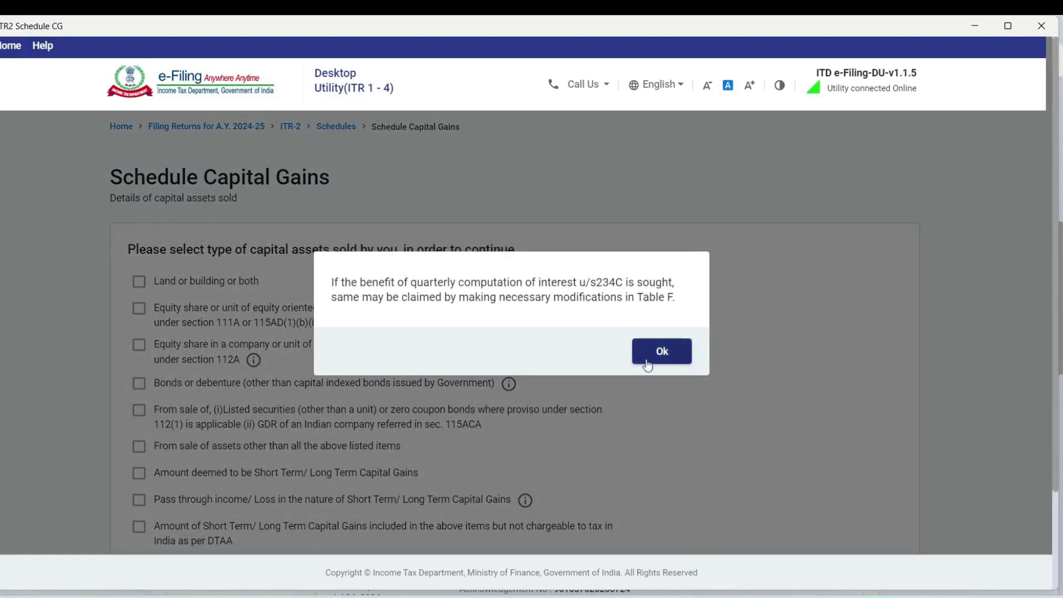
pyautogui.click(662, 338)
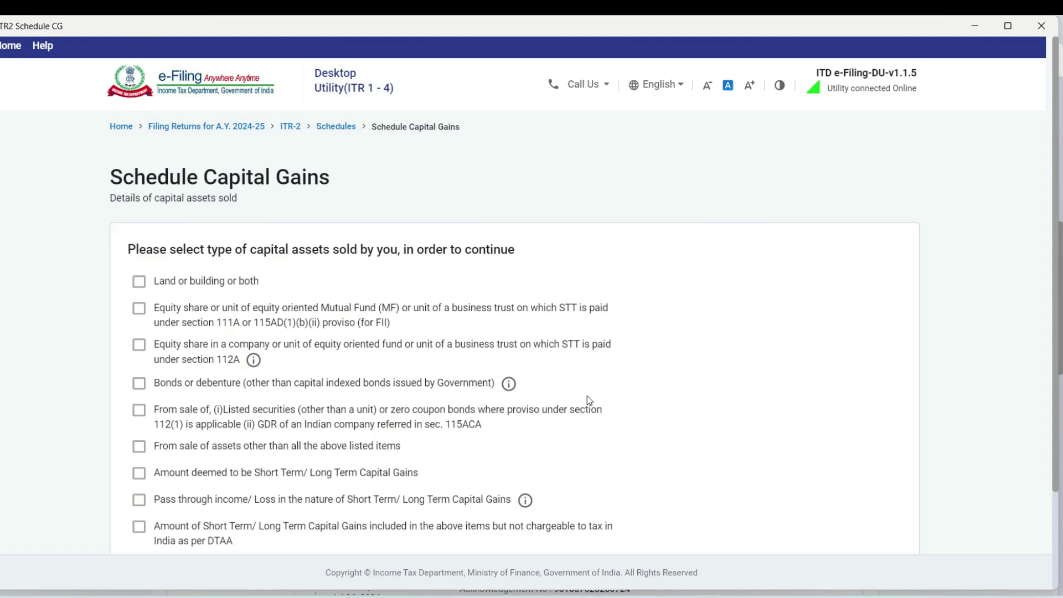
pyautogui.click(139, 308)
pyautogui.click(139, 345)
pyautogui.scroll(-3, 331, 386)
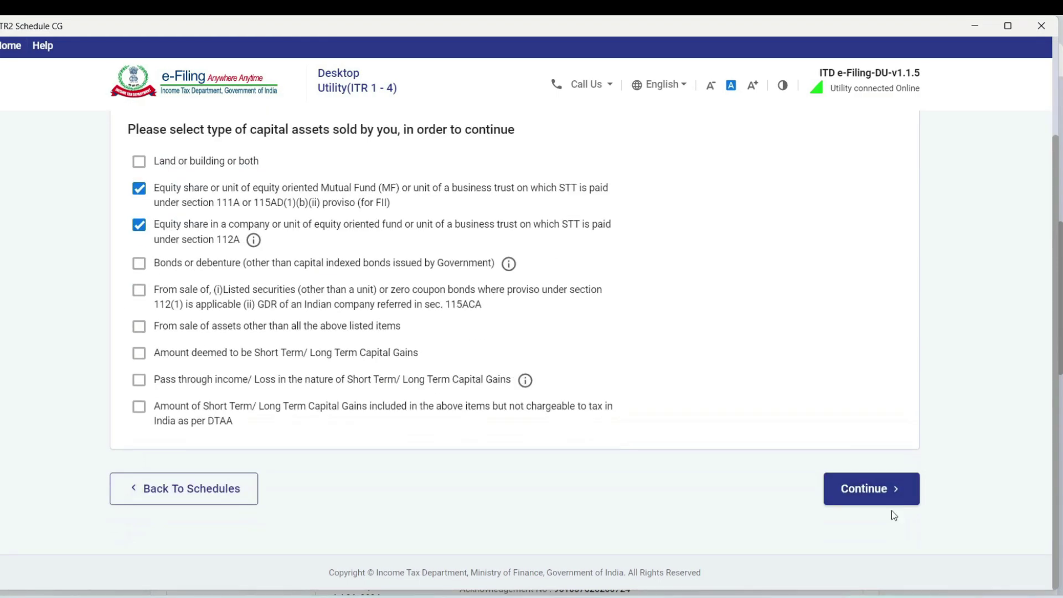
pyautogui.click(888, 495)
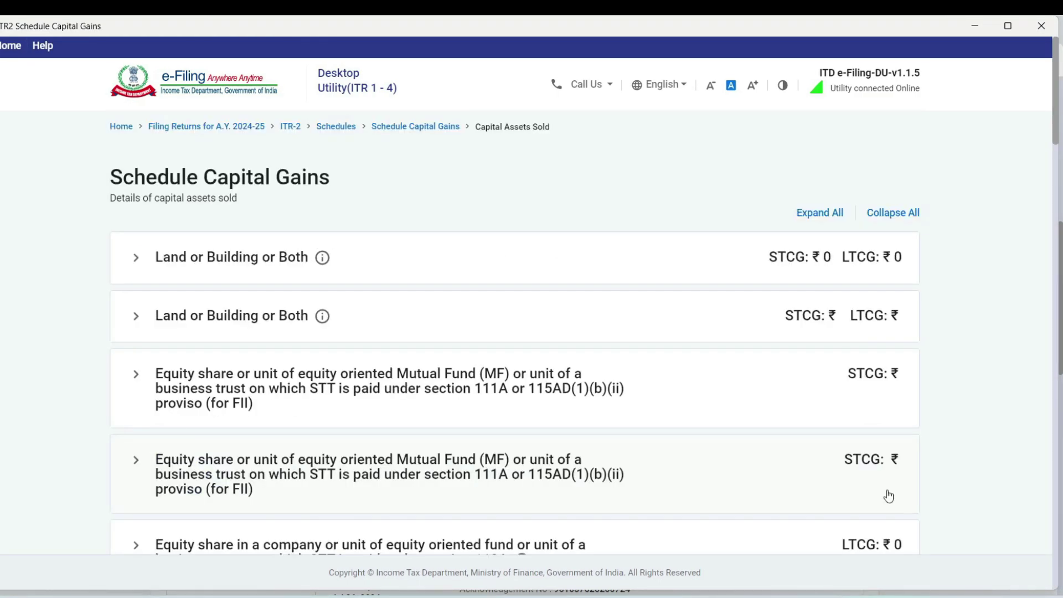
# - Glance at the short-term capital gain figures in the AIS Utility and open the form for adding section 111A equity sale details
pyautogui.hotkey('alt', 'Tab')
pyautogui.press('Tab')
pyautogui.press('Tab')
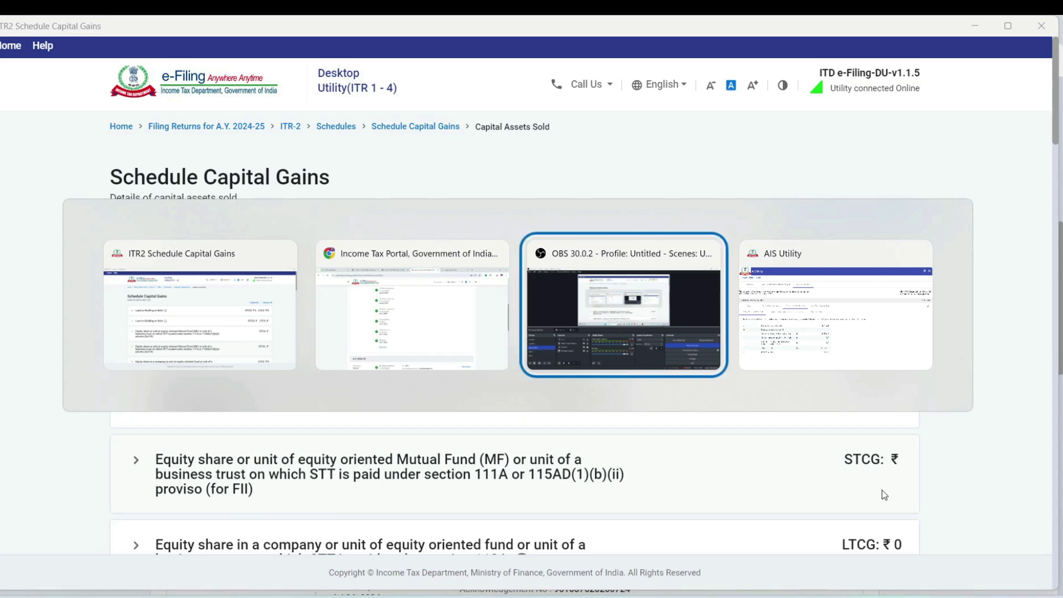
pyautogui.hotkey('alt', 'Tab')
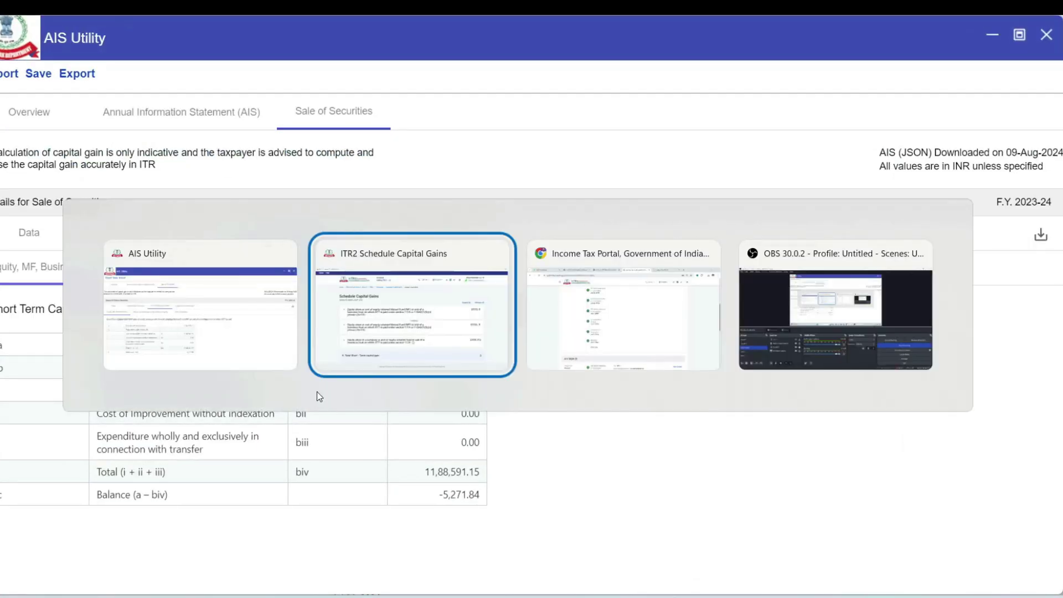
pyautogui.click(397, 261)
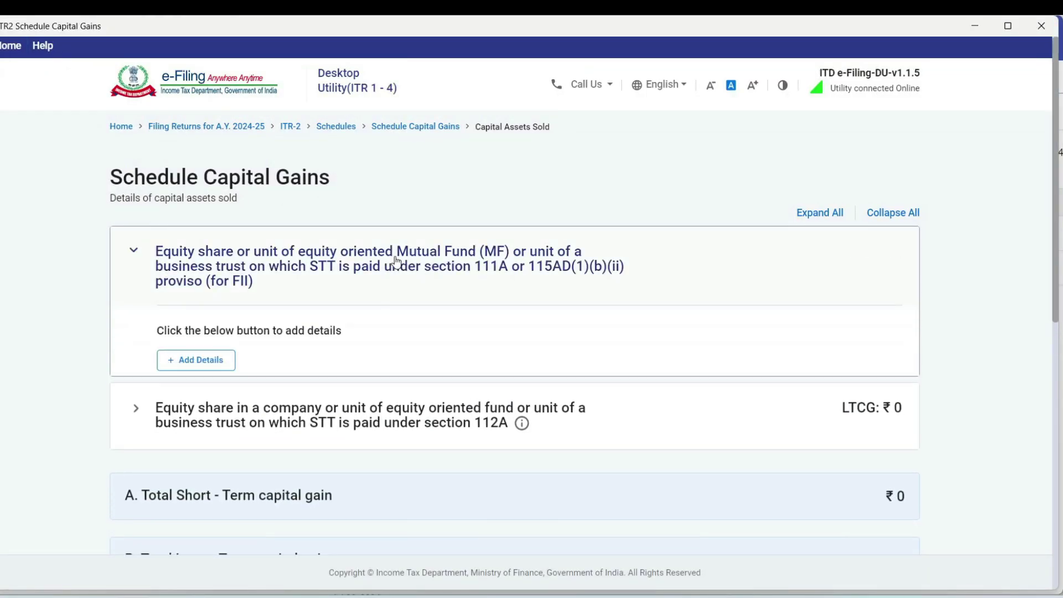
pyautogui.click(187, 360)
# - Switch to Chrome and examine the consolidated gain/loss view in the broker's capital gain summary PDF and the scrip-wise trades in the detailed PDF
pyautogui.hotkey('alt', 'Tab')
pyautogui.press('Tab')
pyautogui.click(390, 29)
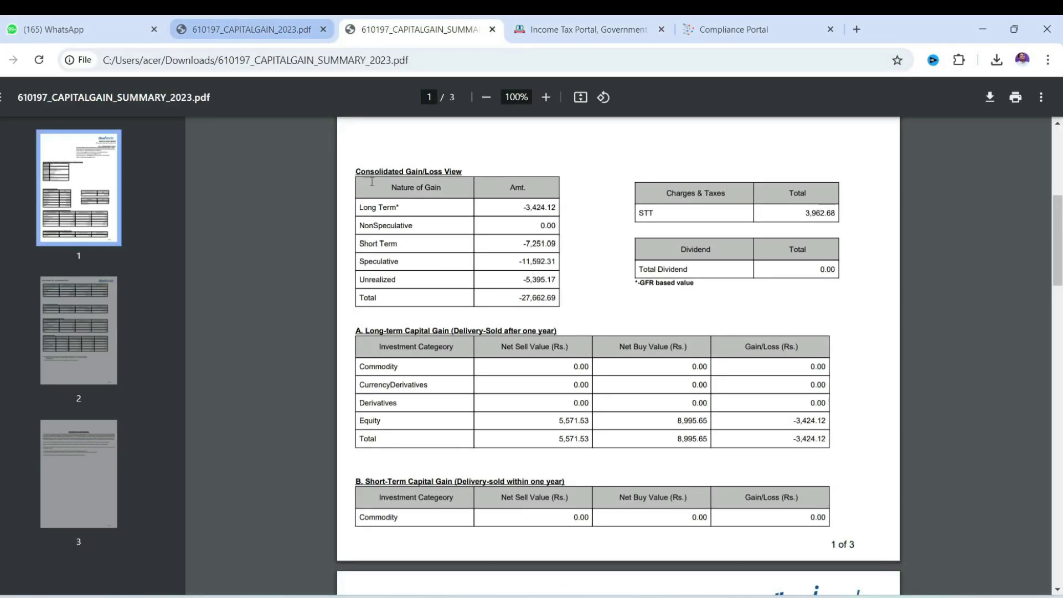
pyautogui.moveTo(360, 169); pyautogui.dragTo(465, 171)
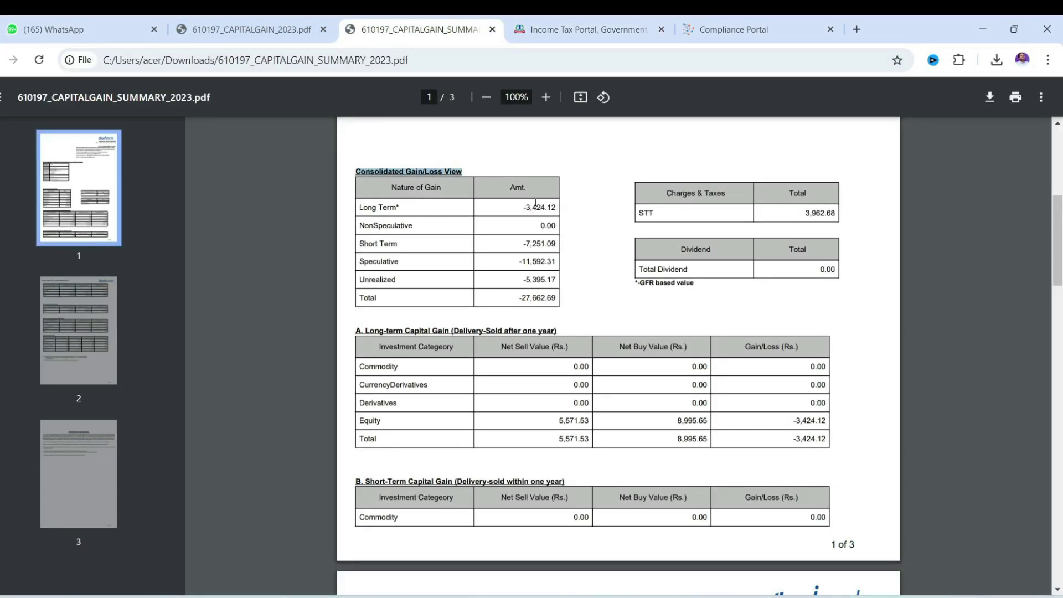
pyautogui.click(514, 214)
pyautogui.moveTo(360, 207); pyautogui.dragTo(397, 208)
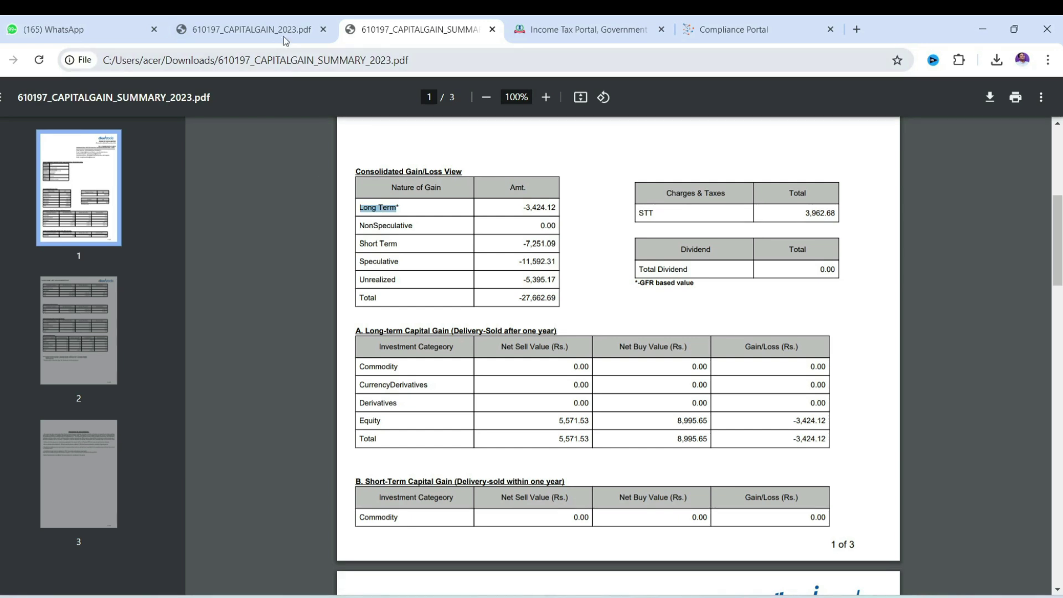
pyautogui.hotkey('ctrl', 'shift', 'Tab')
pyautogui.scroll(8, 473, 272)
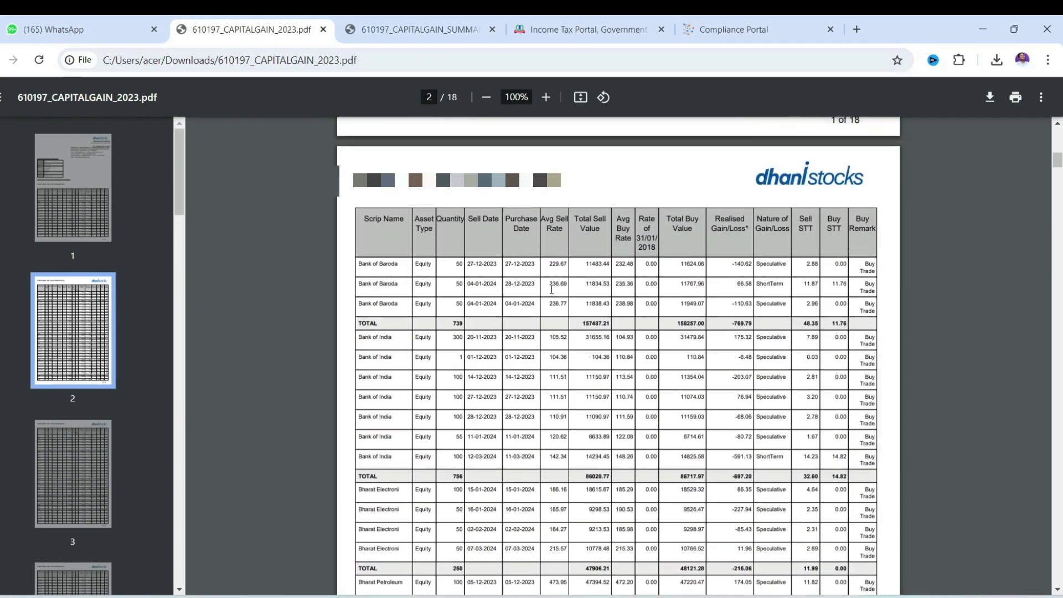
pyautogui.scroll(12, 601, 317)
pyautogui.scroll(-8, 441, 226)
pyautogui.moveTo(368, 175); pyautogui.dragTo(396, 176)
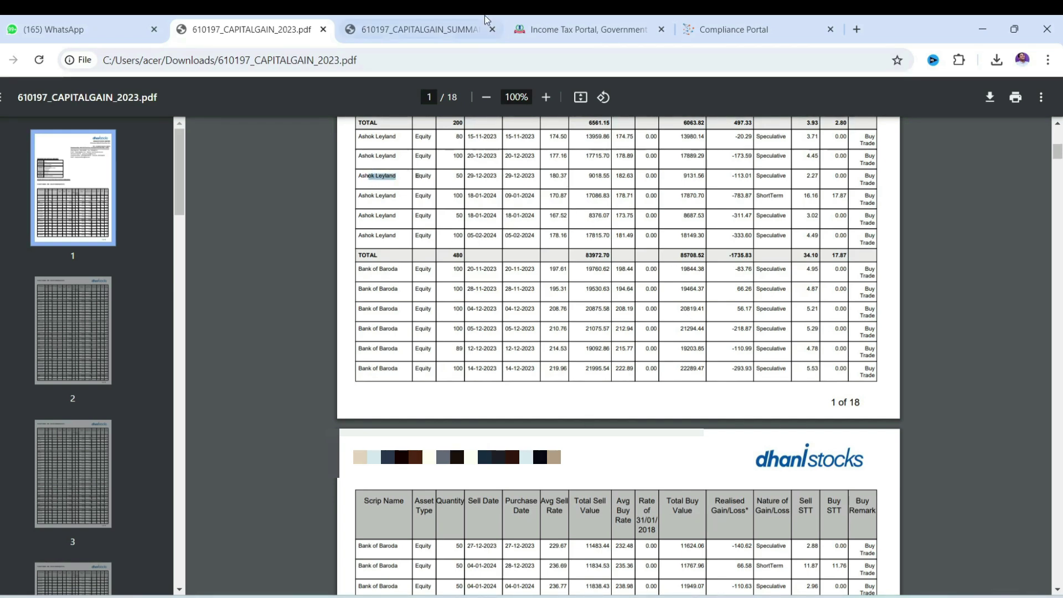
pyautogui.click(623, 31)
pyautogui.hotkey('alt', 'Tab')
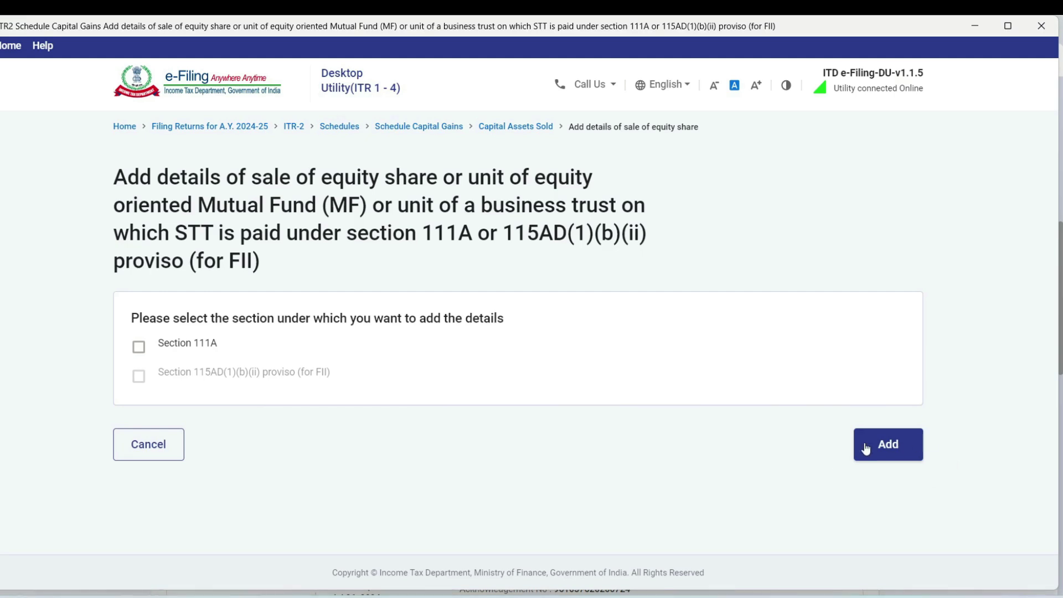
# - Select Section 111A and enter 11,83,319 as full value of consideration and 11,88,591 as cost of acquisition, taken from the AIS Utility
pyautogui.click(867, 447)
pyautogui.hotkey('alt', 'Tab')
pyautogui.hotkey('alt', 'Tab')
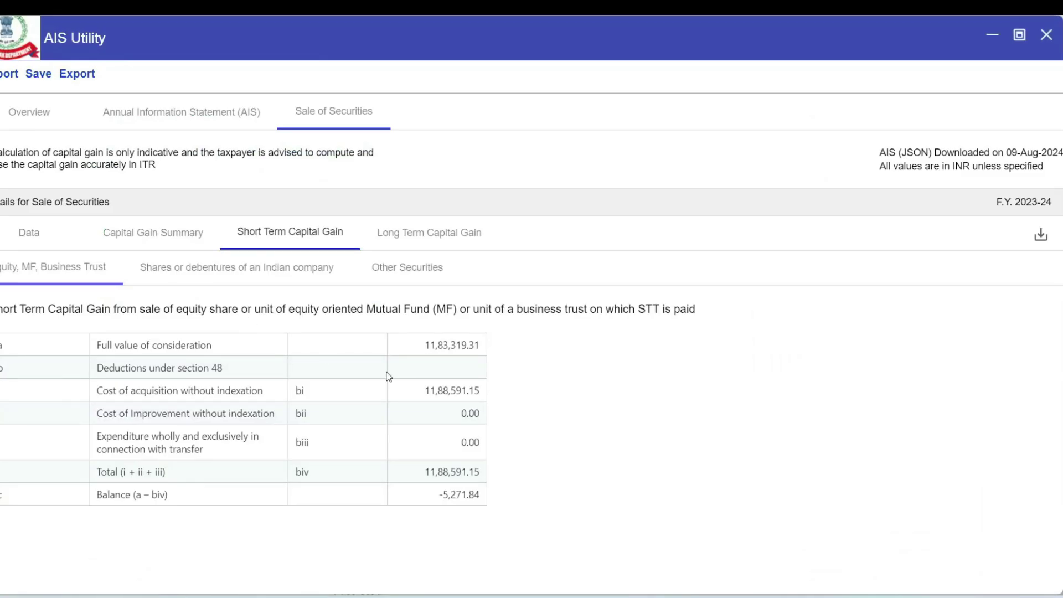
pyautogui.hotkey('alt', 'Tab')
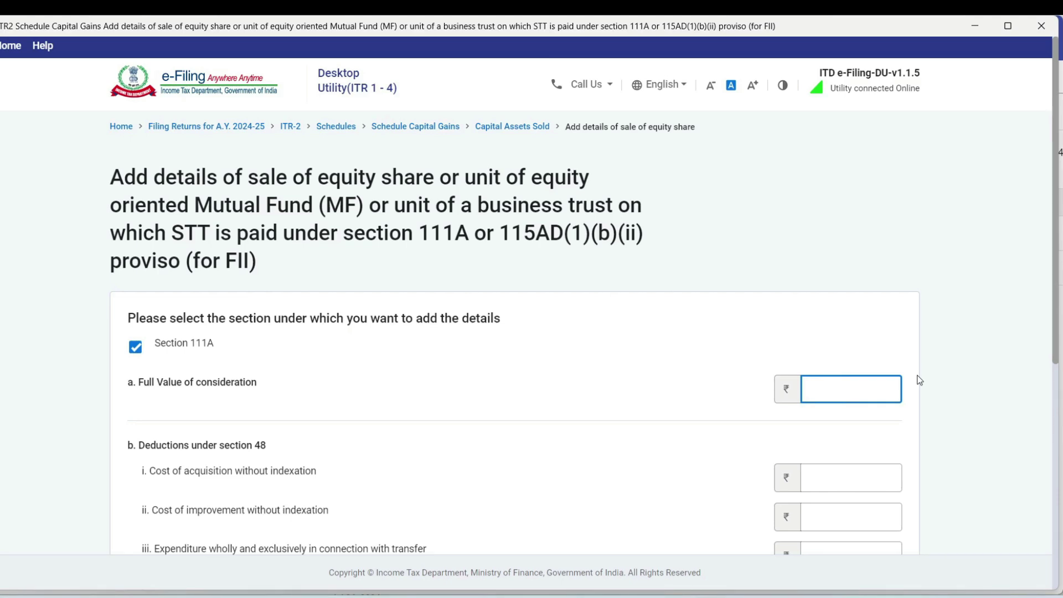
pyautogui.press('Tab')
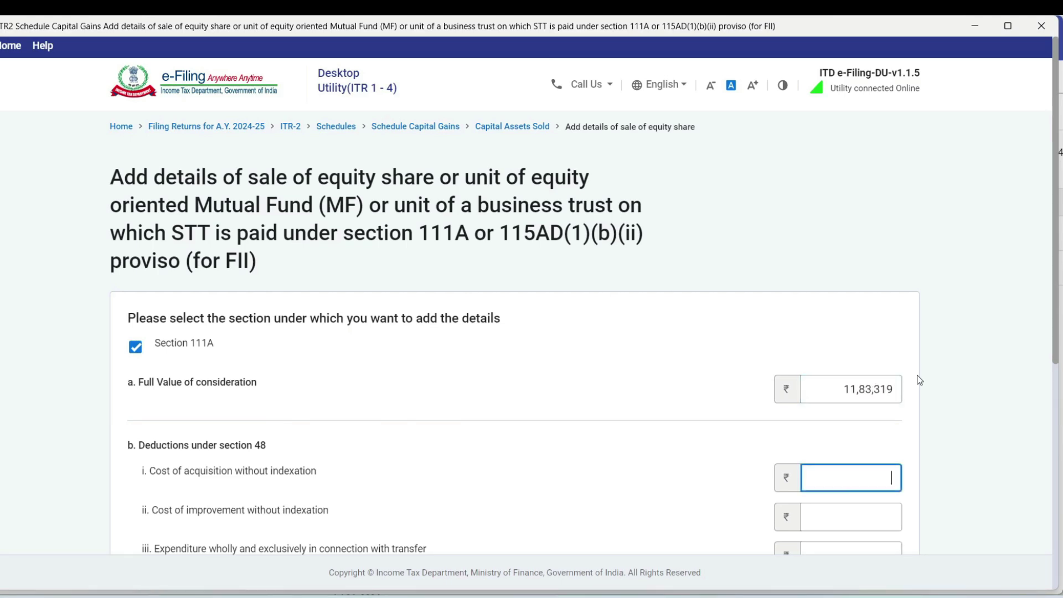
pyautogui.hotkey('alt', 'Tab')
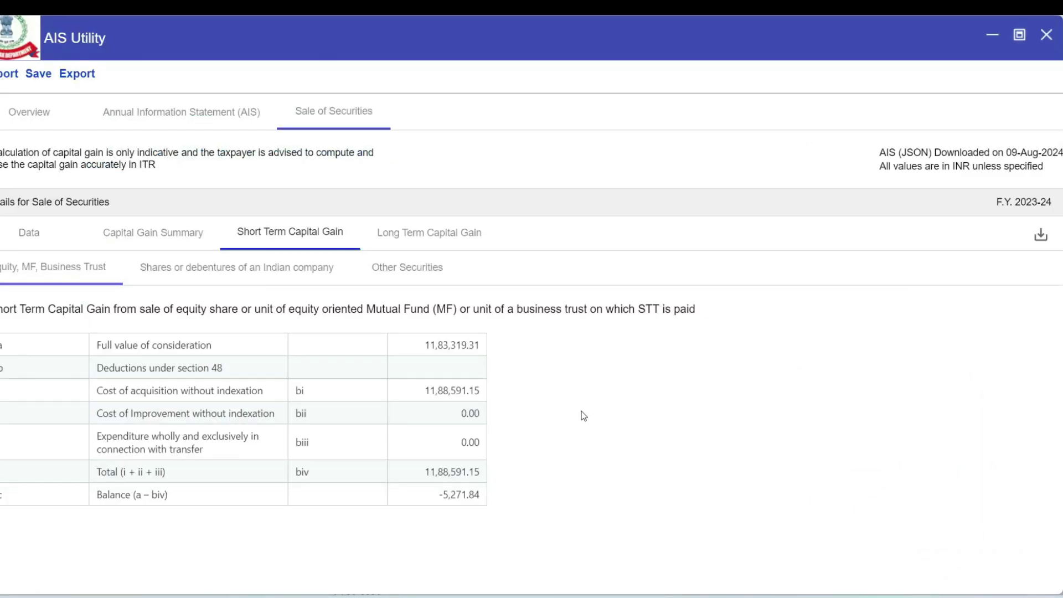
pyautogui.hotkey('alt', 'Tab')
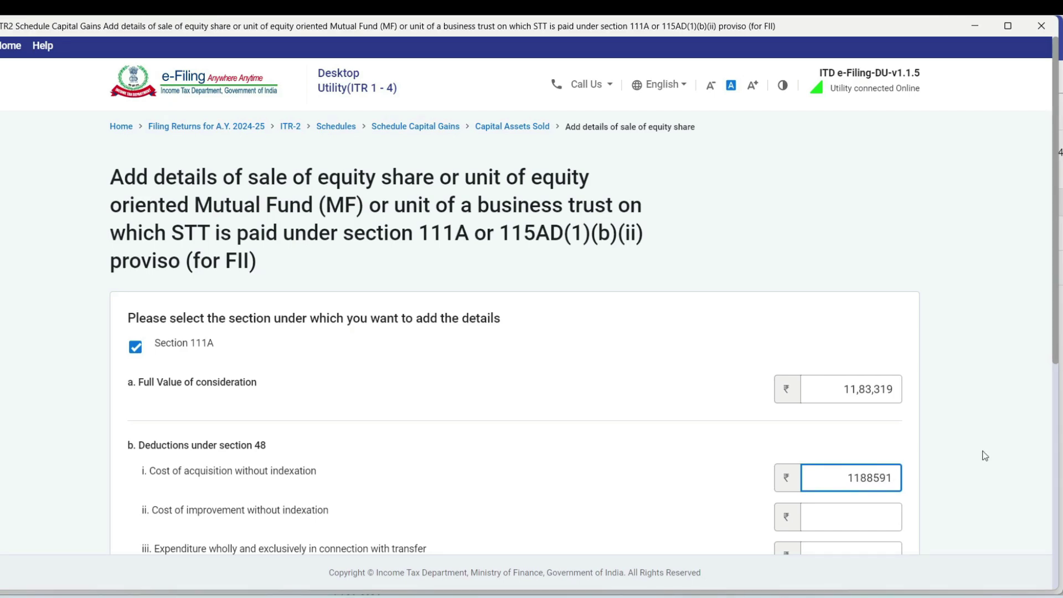
# - Check the section 111A entry against the balance in the AIS Utility and add it to Schedule Capital Gains
pyautogui.scroll(-7, 974, 457)
pyautogui.hotkey('alt', 'Tab')
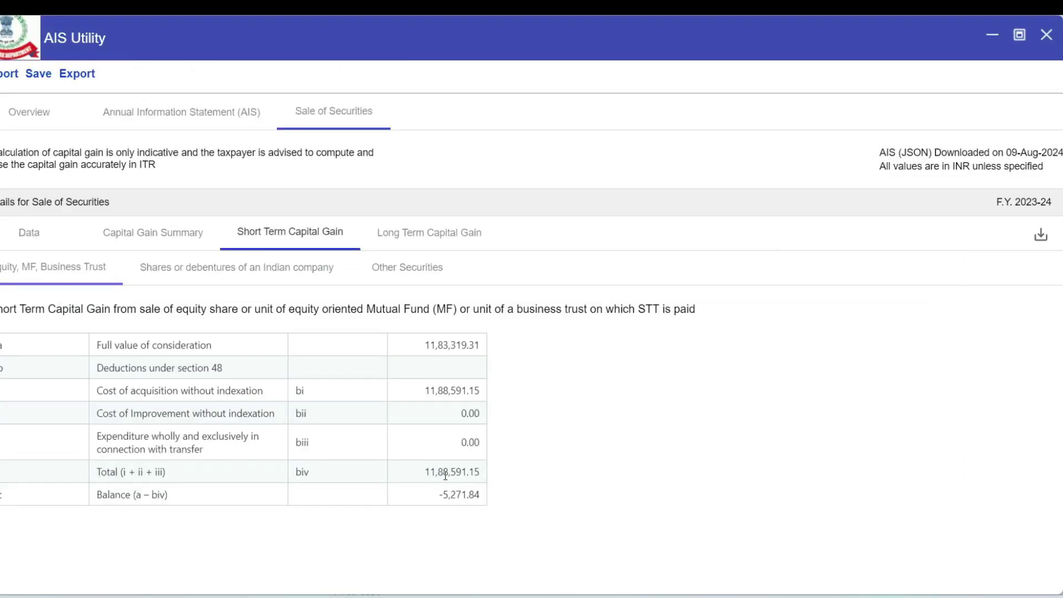
pyautogui.doubleClick(449, 497)
pyautogui.hotkey('alt', 'Tab')
pyautogui.scroll(-1, 831, 443)
pyautogui.click(895, 497)
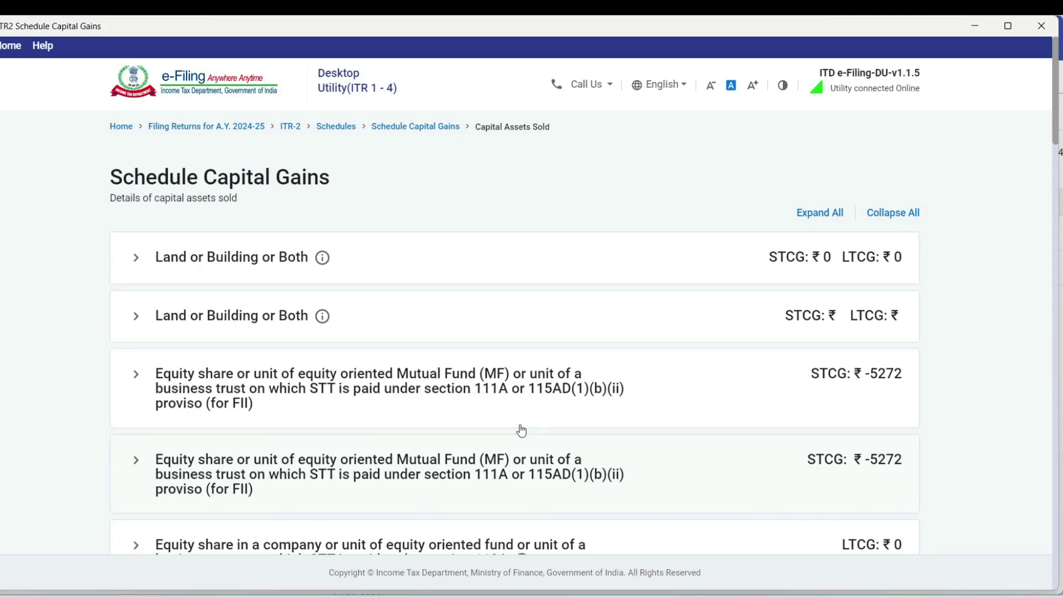
# - Look at the WhatsApp chat in Chrome and return to Schedule Capital Gains
pyautogui.hotkey('alt', 'Tab')
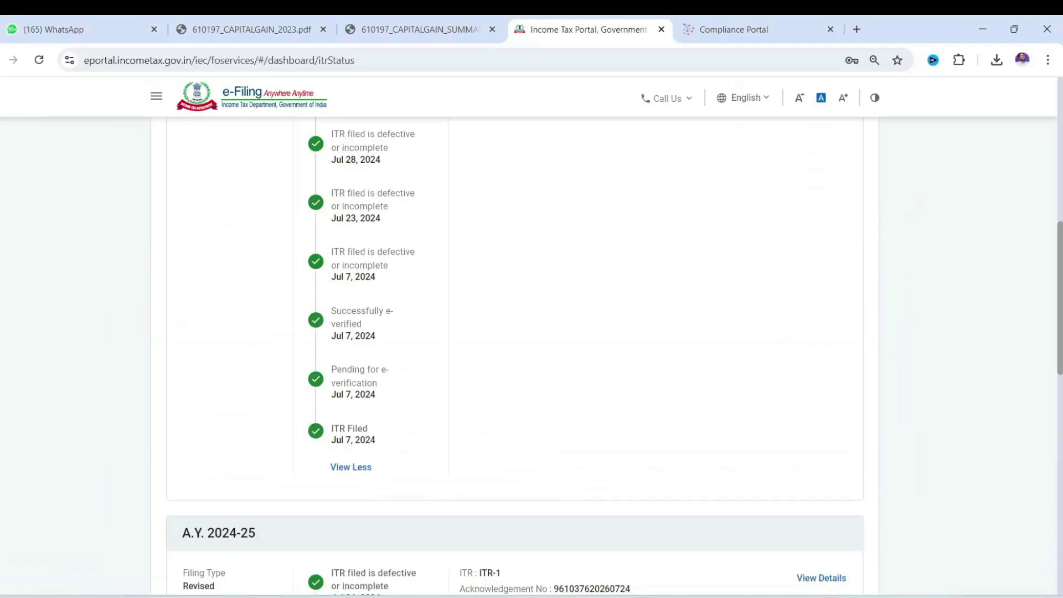
pyautogui.click(114, 19)
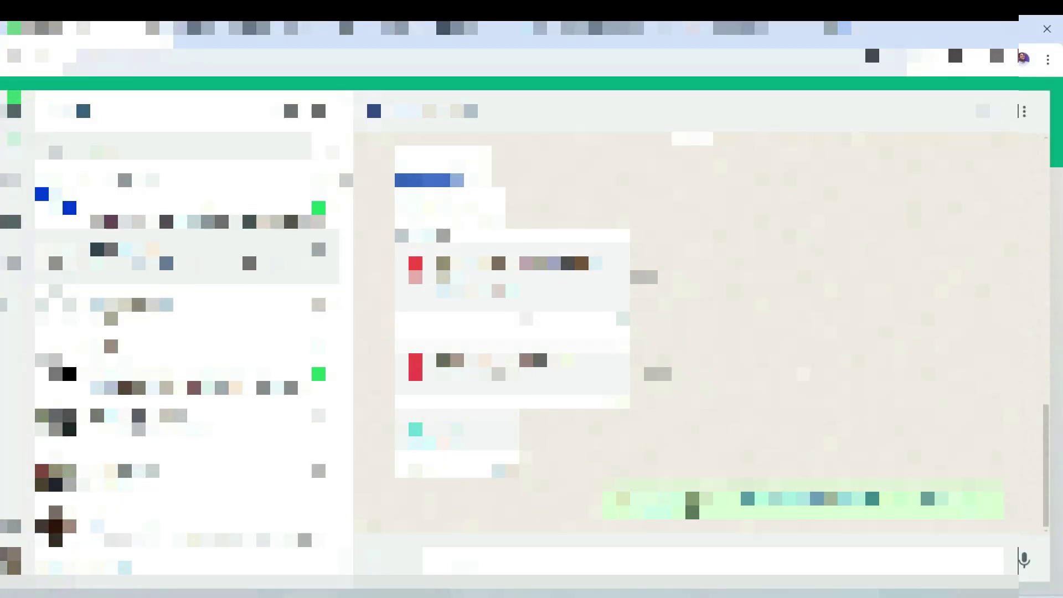
pyautogui.hotkey('alt', 'Tab')
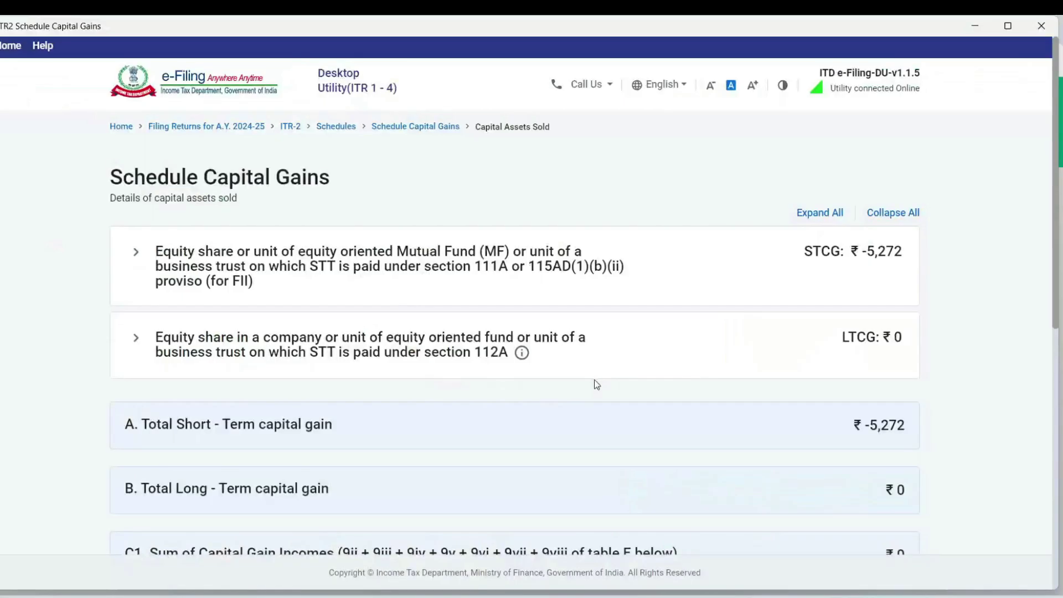
# - Open the form for adding details of STT-paid equity share sales under section 112A
pyautogui.scroll(-3, 351, 231)
pyautogui.click(350, 221)
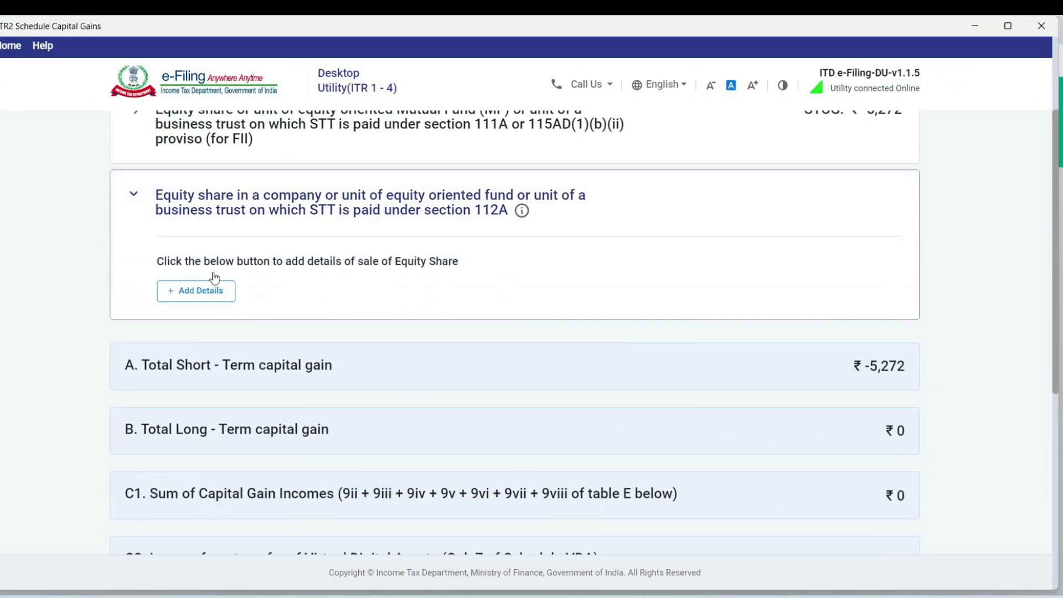
pyautogui.click(203, 294)
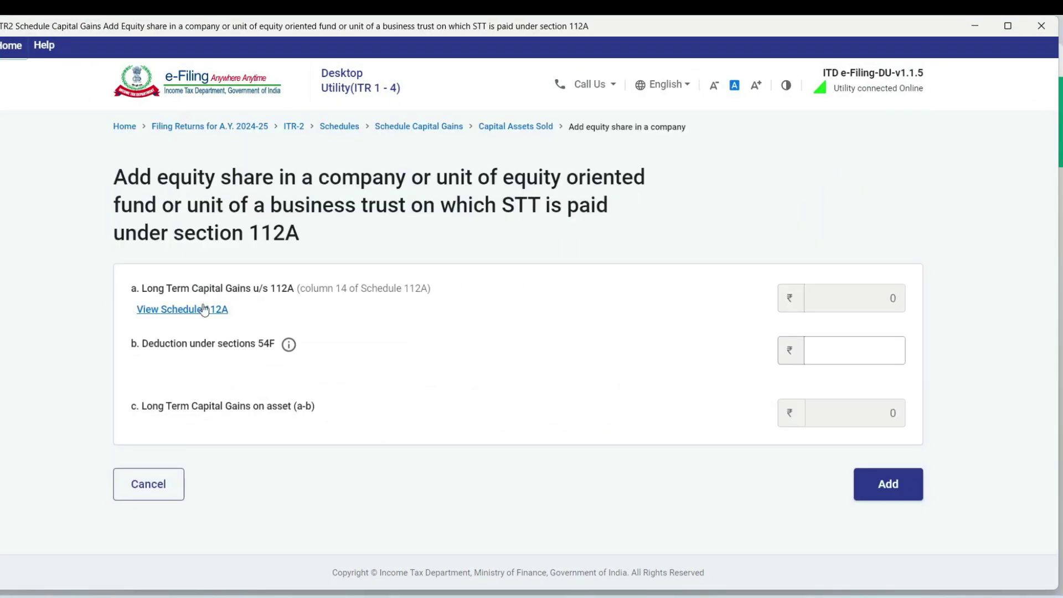